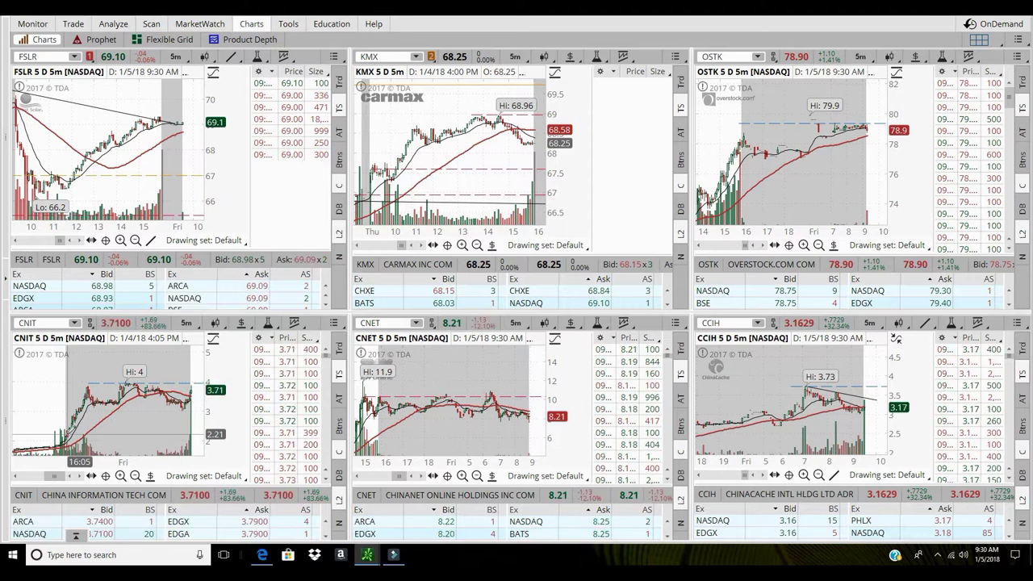
Step: Scroll-zoom the CNIT chart from five days in to today's 7:30–10:00 session
scroll(169, 396, "up", 5)
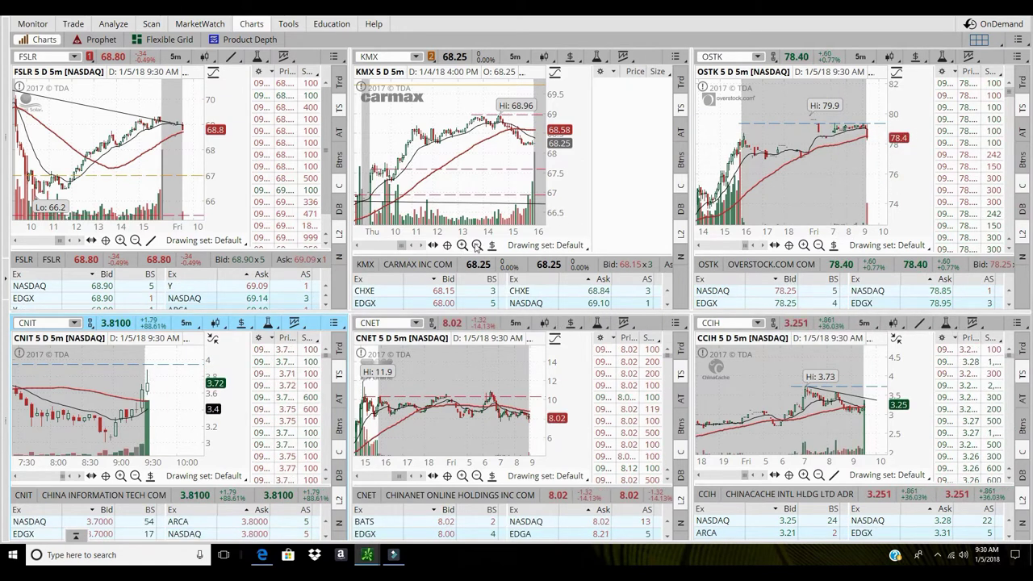
Step: Zoom the KMX chart out to five days, in on late 1/4, then back out
left_click(476, 246)
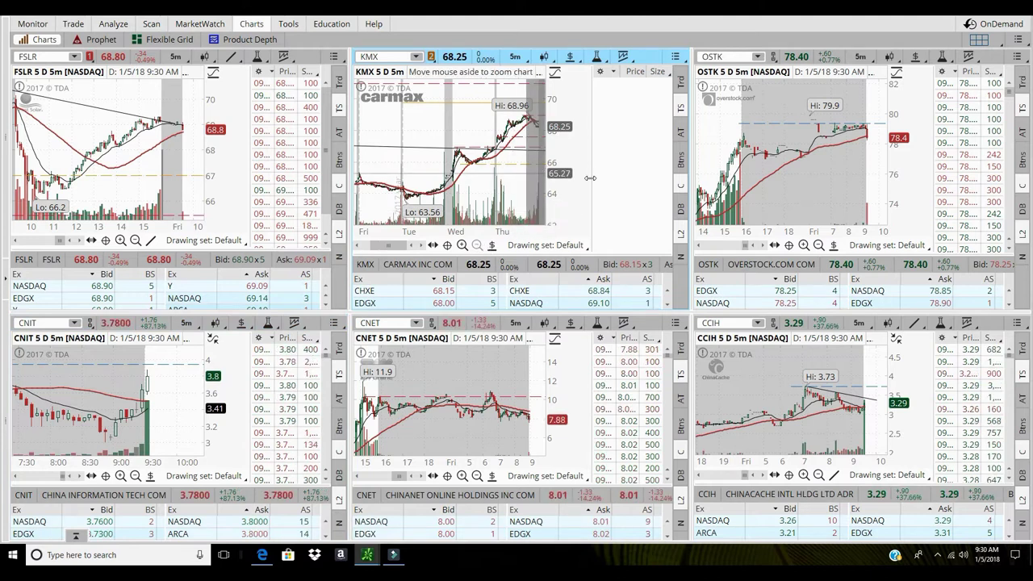
left_click_drag(591, 177, 513, 209)
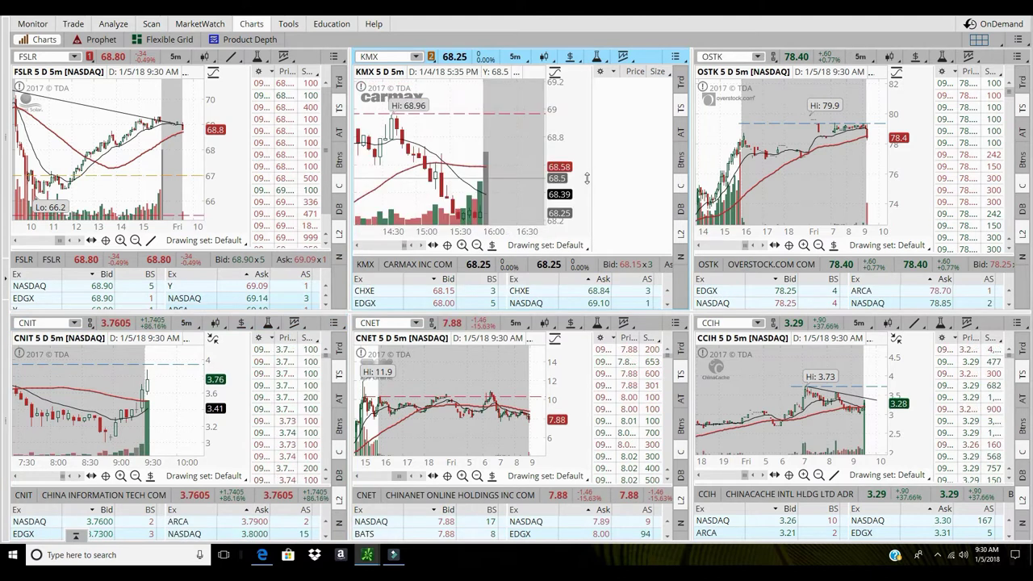
left_click(476, 246)
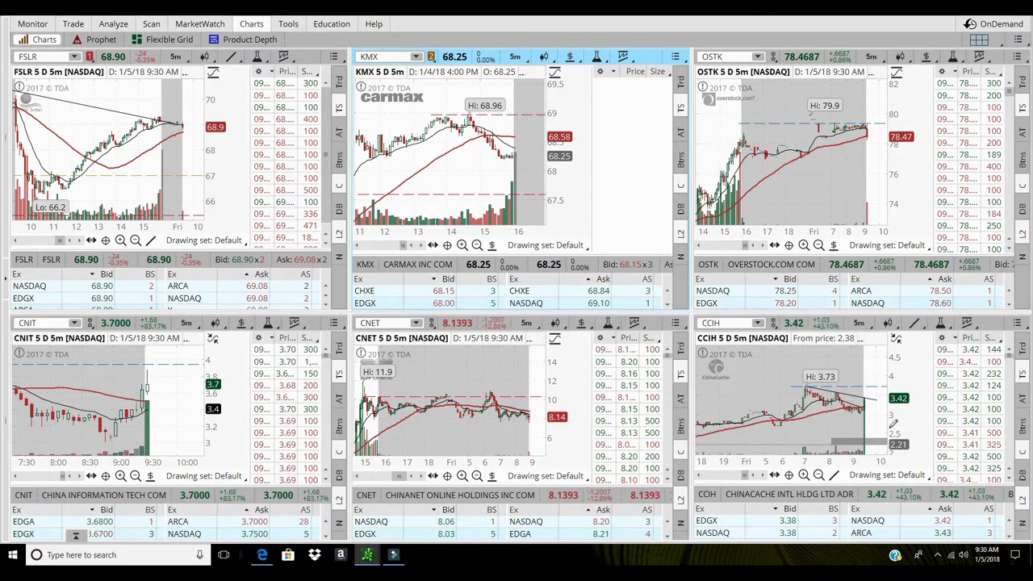
Step: Zoom CCIH to 1-minute bars around 9:30 and widen its time-and-sales list
scroll(892, 423, "up", 5)
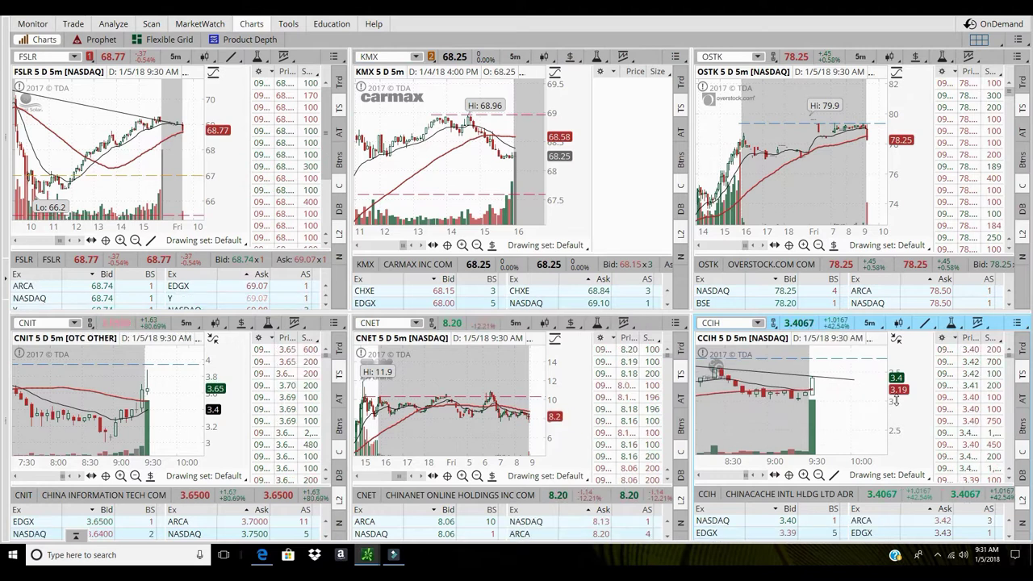
left_click(819, 475)
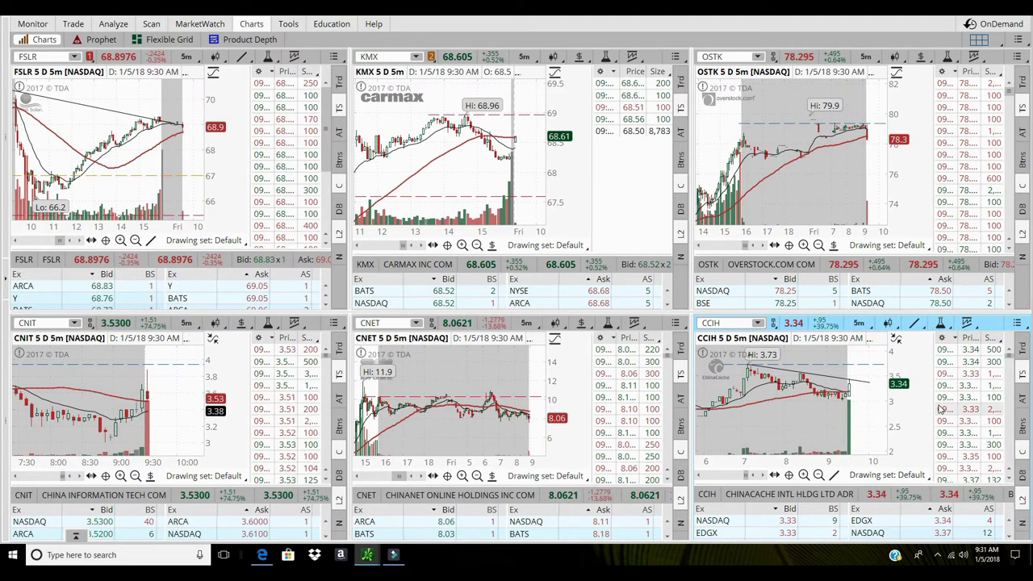
left_click_drag(932, 402, 905, 401)
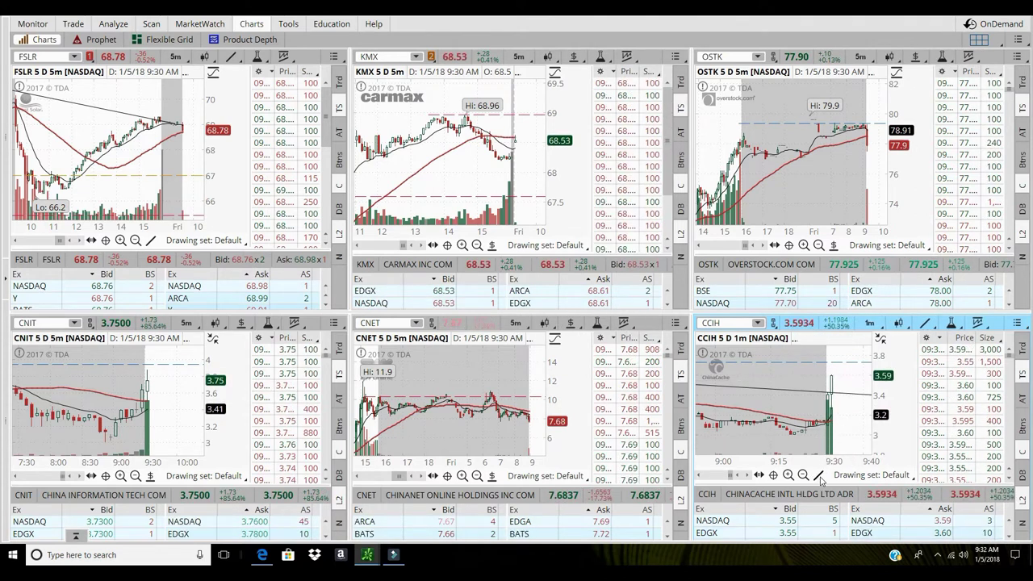
Step: Draw a Price Level line at 3.59 on the CCIH chart and set its color to purple
left_click(819, 477)
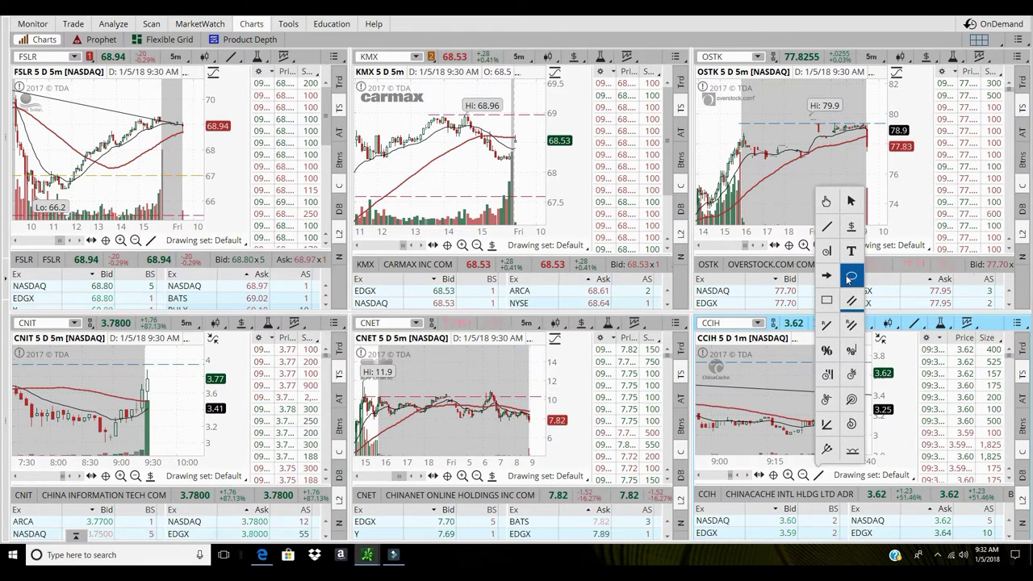
left_click(851, 277)
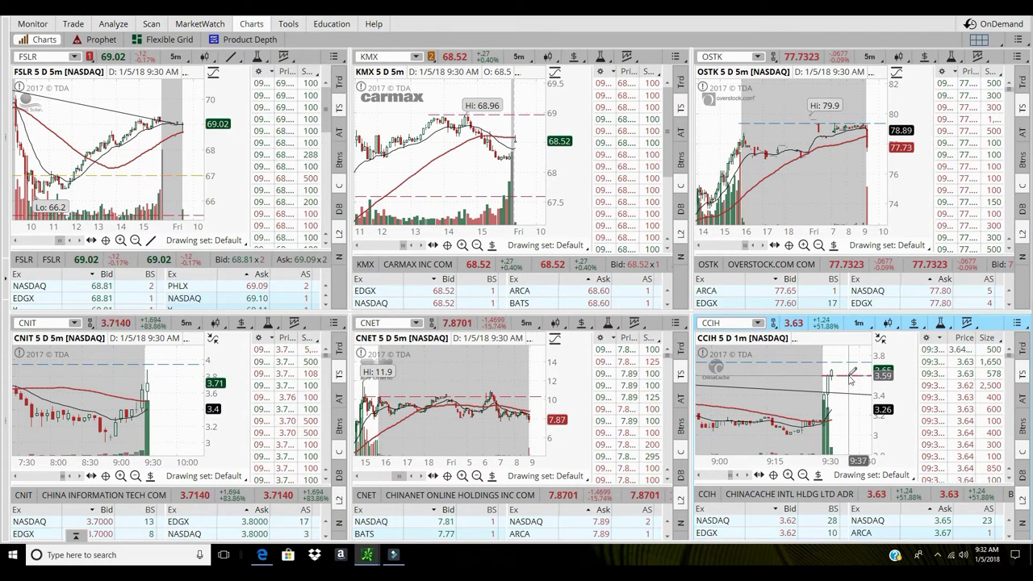
right_click(852, 371)
left_click(903, 246)
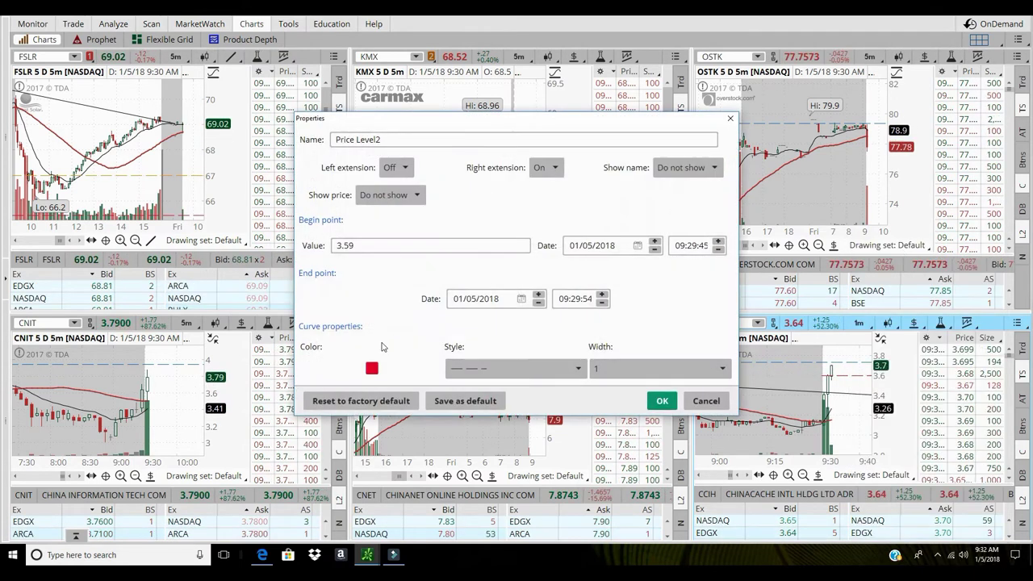
left_click(372, 368)
left_click(347, 393)
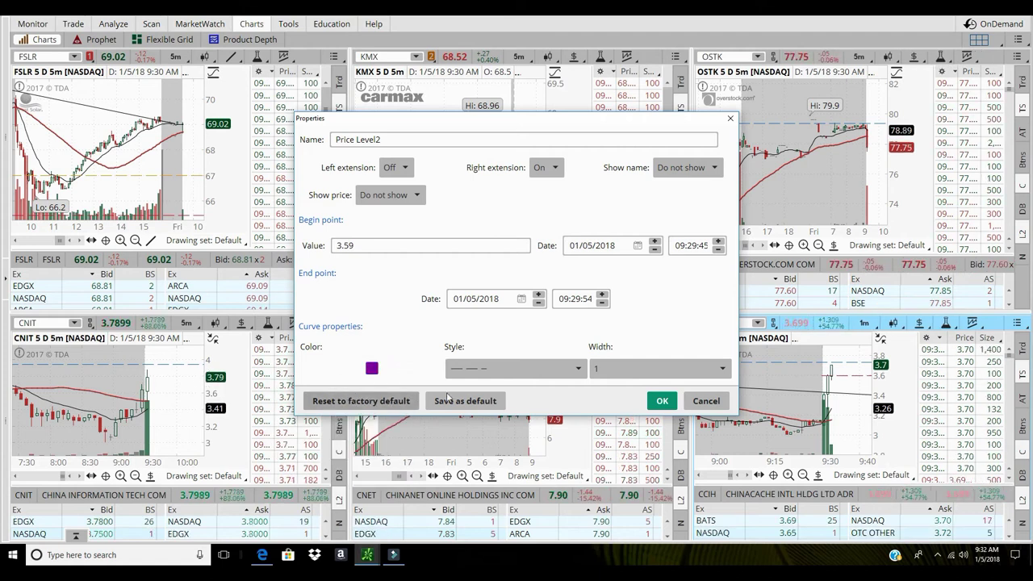
left_click(660, 402)
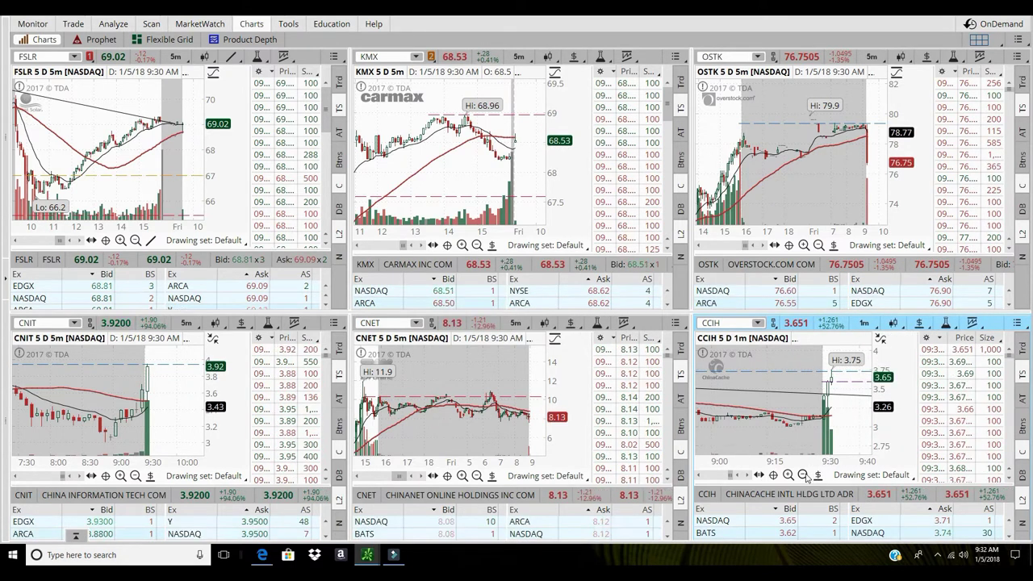
Step: Adjust CCIH's zoom with the magnifiers, then drag-zoom onto its 9:25–9:39 candles
left_click(804, 475)
left_click(805, 475)
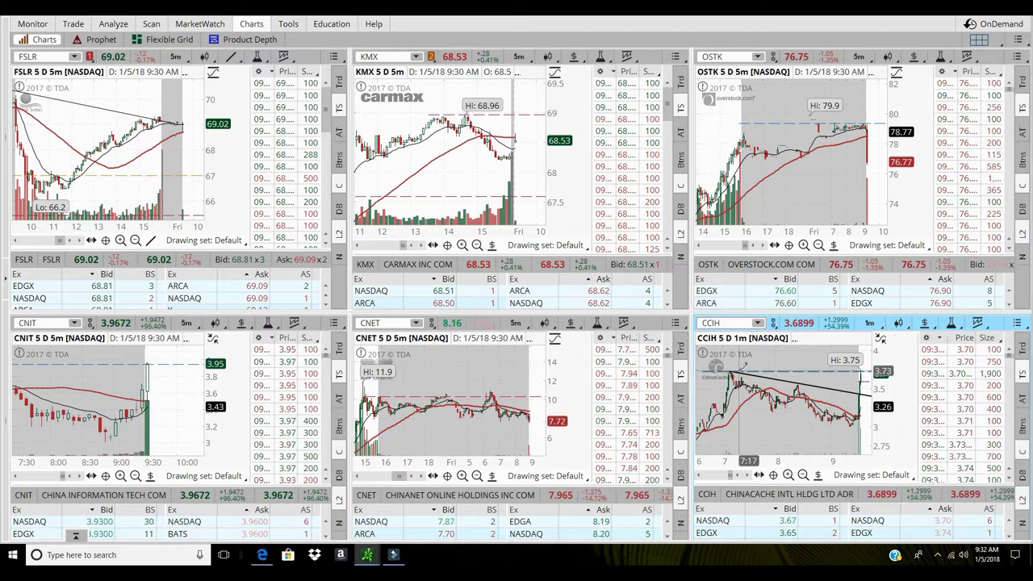
left_click(788, 475)
left_click(788, 475)
left_click(789, 475)
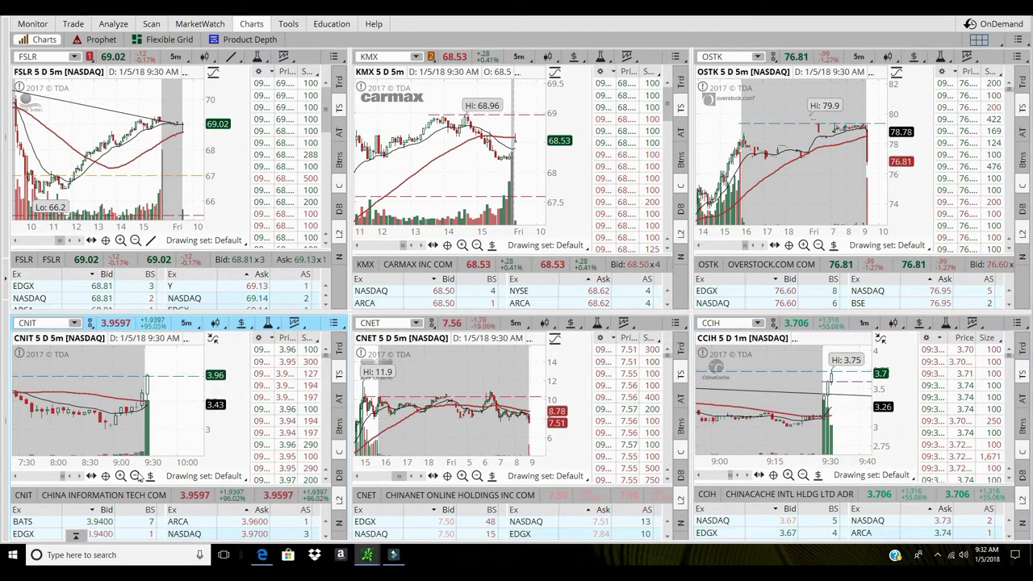
scroll(197, 419, "down", 5)
scroll(192, 421, "up", 5)
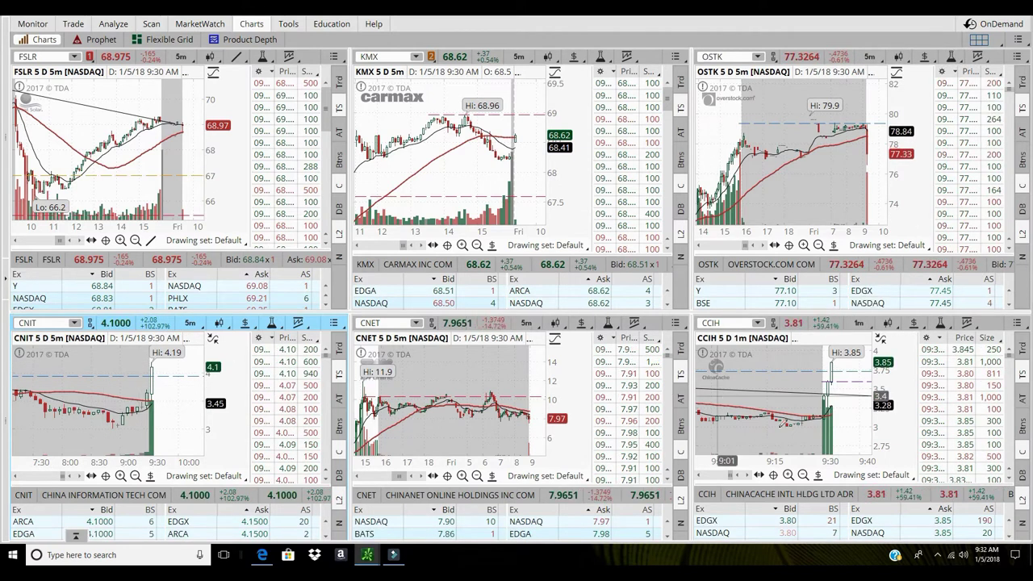
left_click_drag(802, 410, 862, 414)
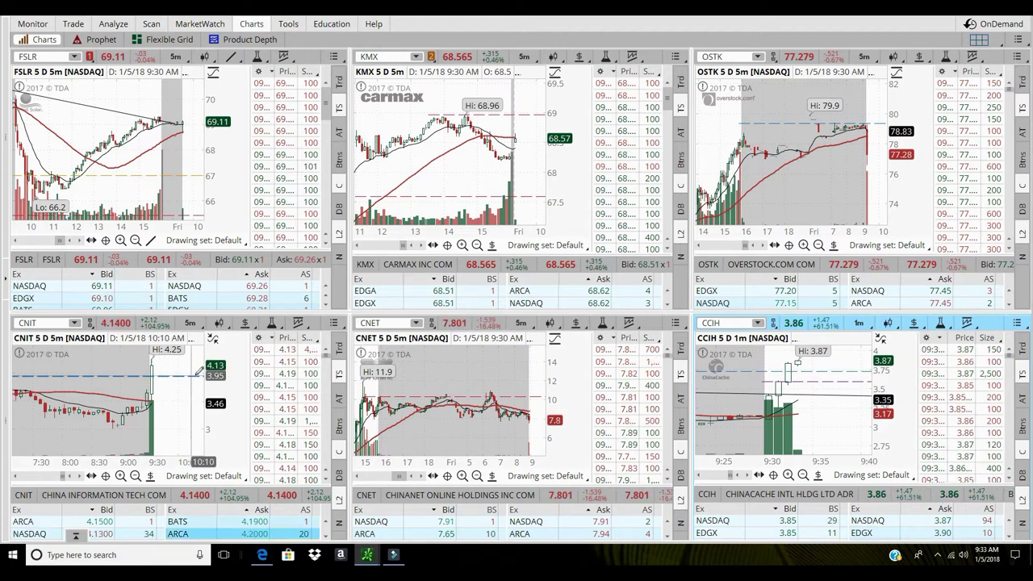
left_click(152, 367)
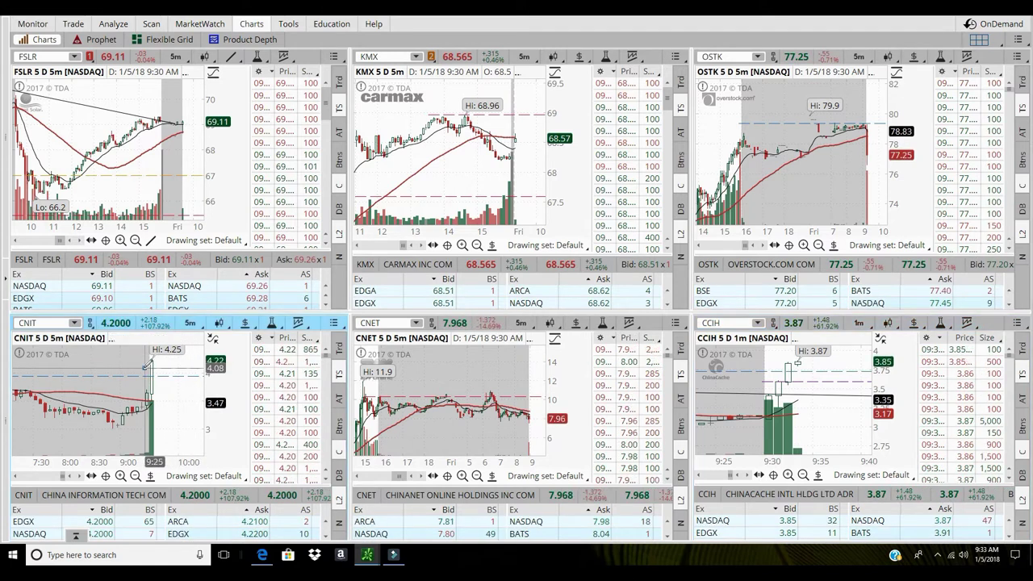
right_click(164, 364)
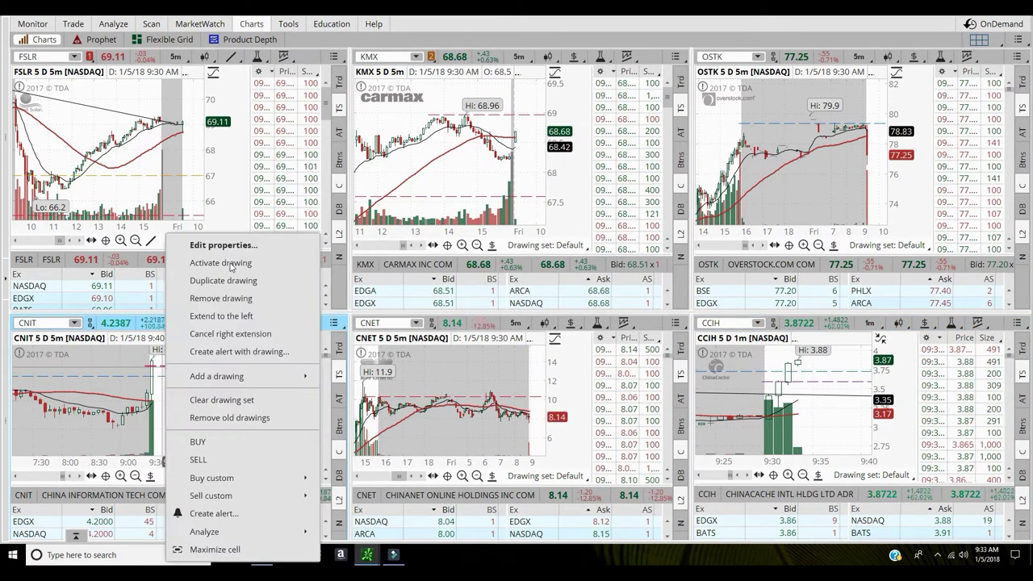
left_click(194, 239)
left_click(371, 369)
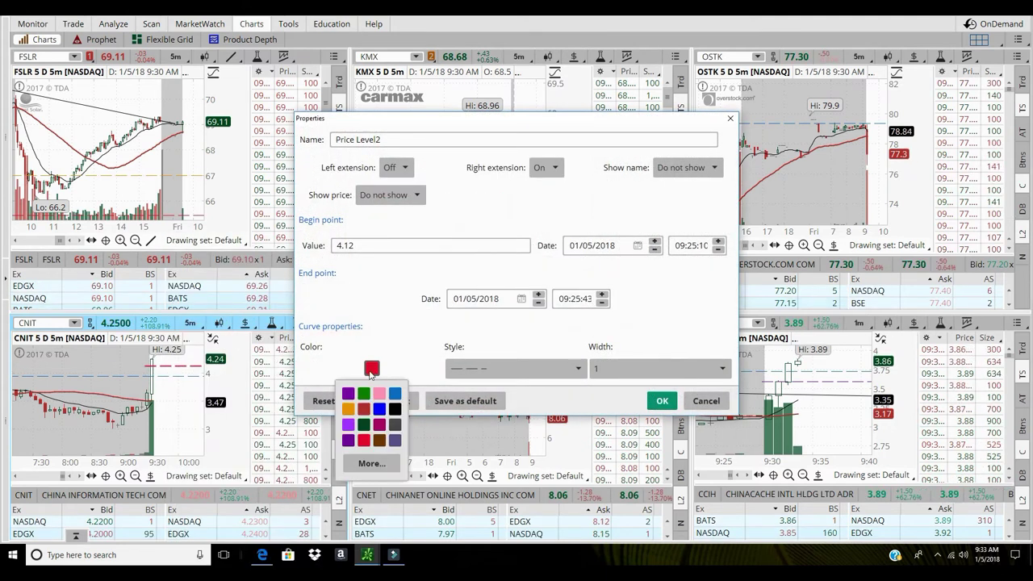
left_click(347, 394)
left_click(368, 247)
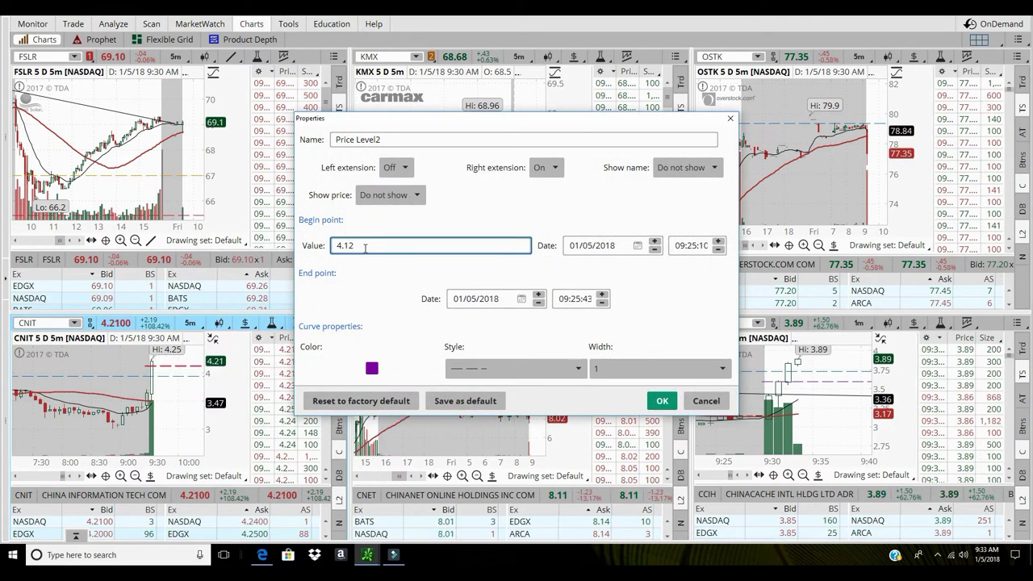
key("BackSpace")
type("9")
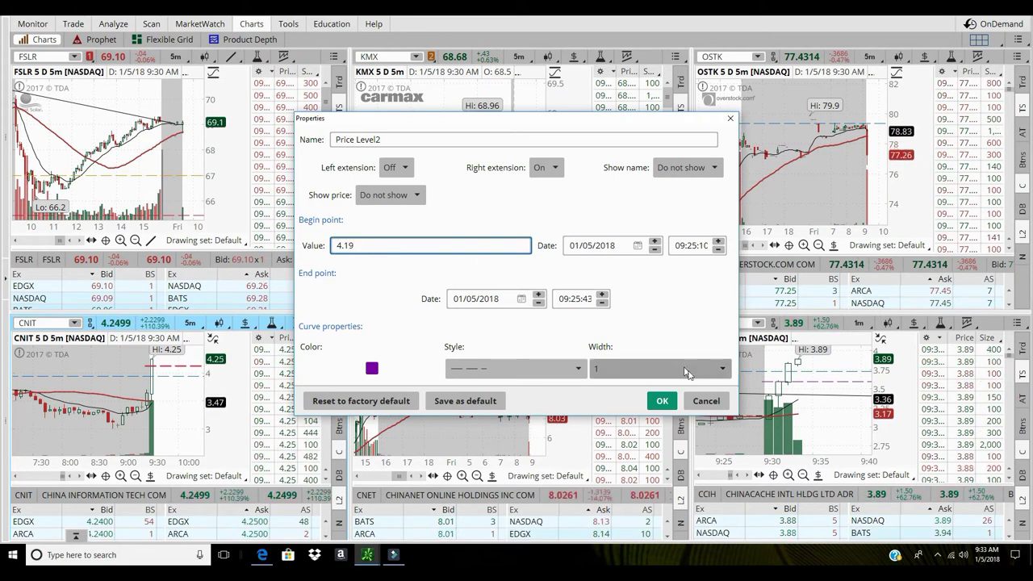
left_click(662, 401)
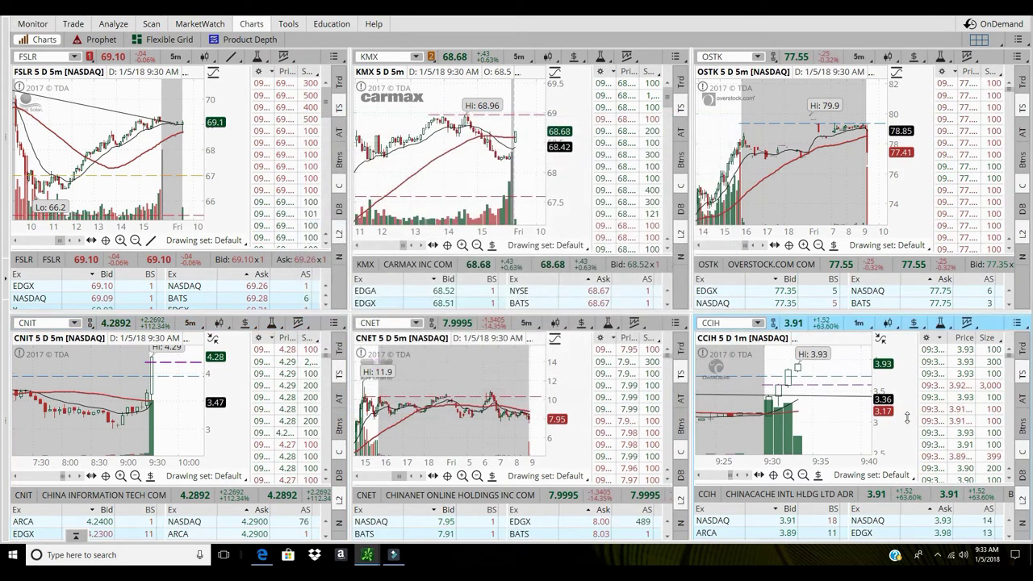
left_click(217, 442)
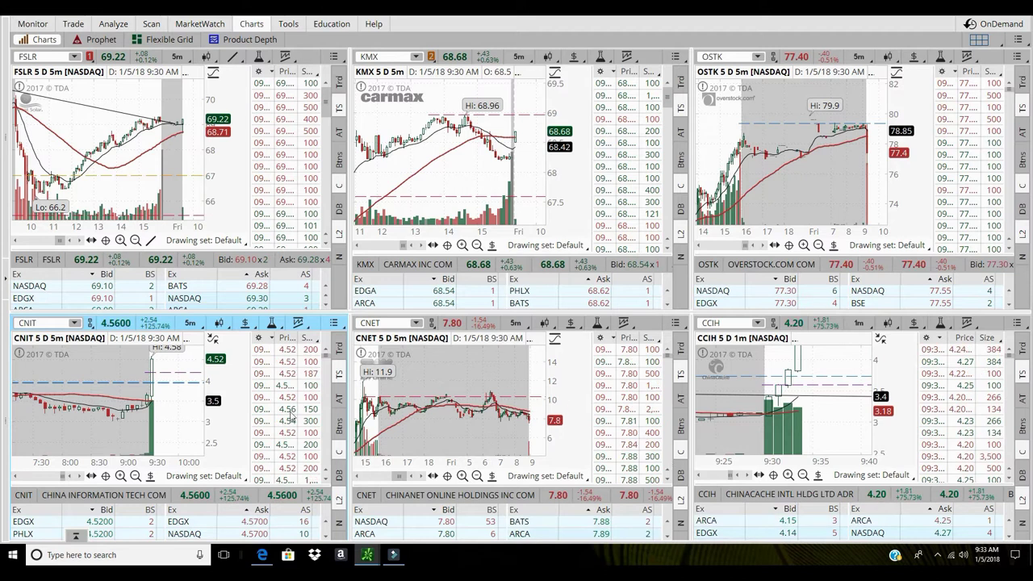
left_click(906, 418)
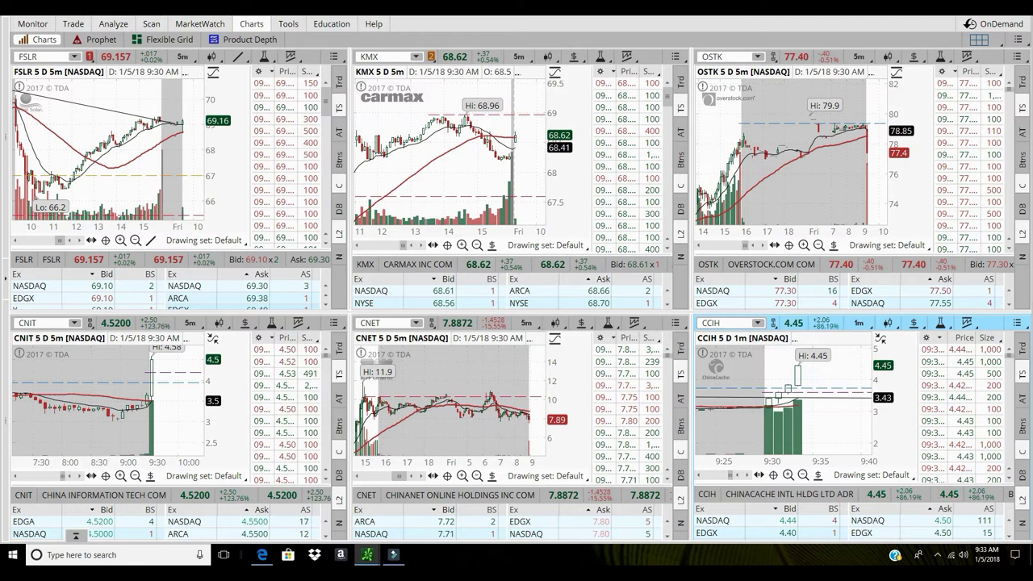
Step: Switch to a 1x2 chart grid with CNIT on the left and CCIH on the right
left_click(224, 388)
left_click(979, 39)
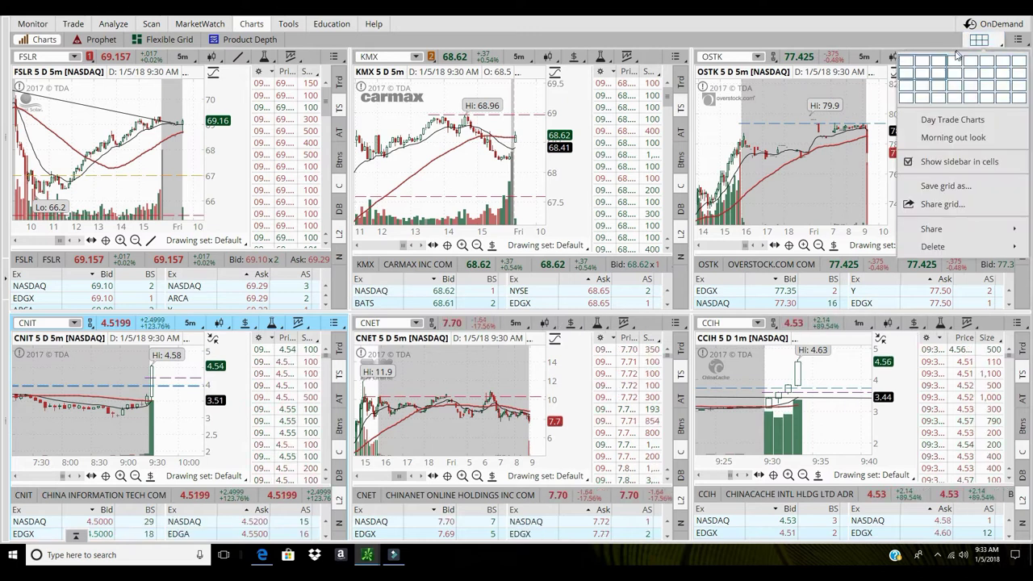
left_click(924, 64)
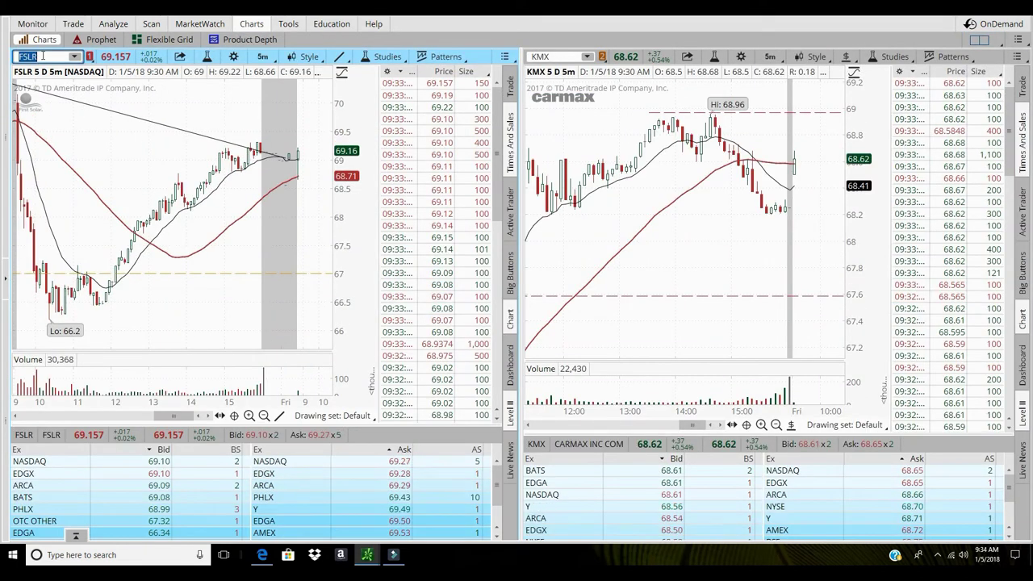
type("CNIT")
key("Return")
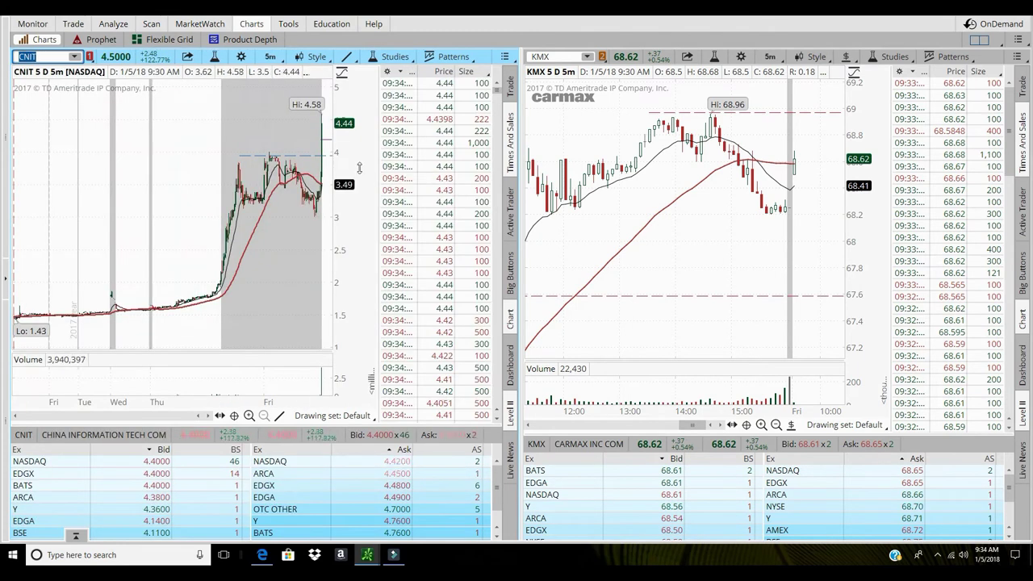
left_click(556, 56)
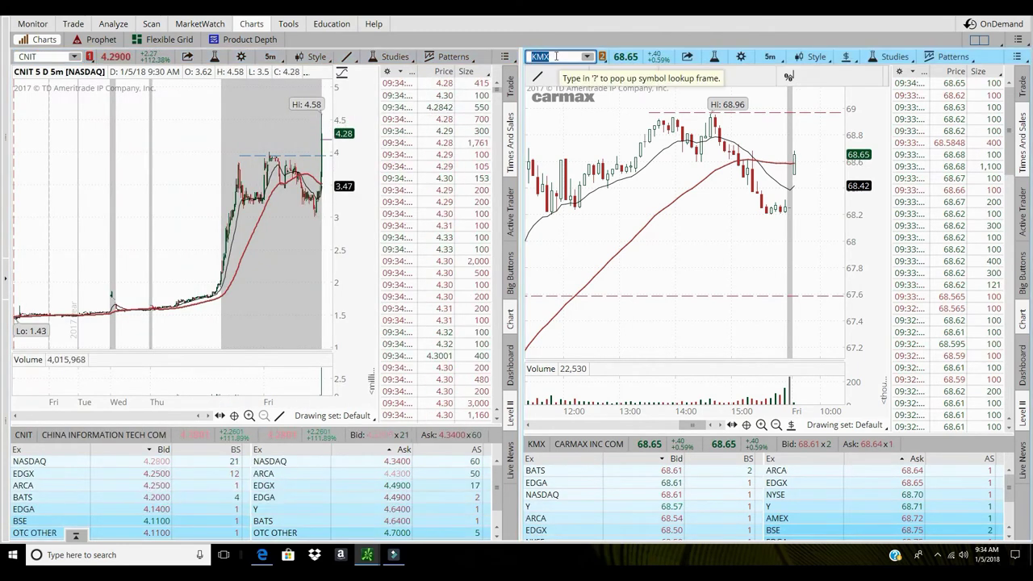
type("CCIH")
key("Return")
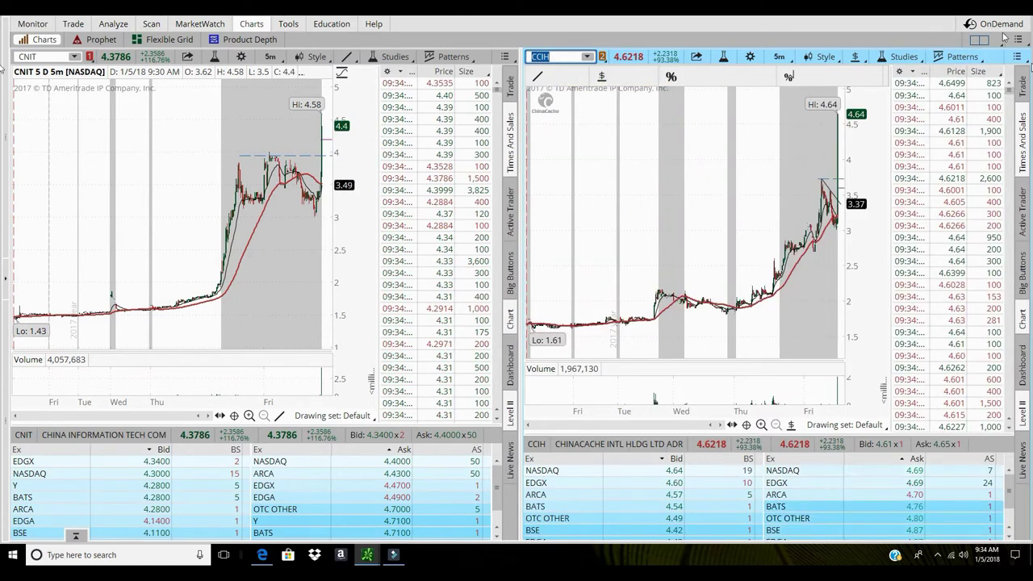
Step: Drag-zoom both charts onto the recent session and open CCIH's stop-line properties
left_click_drag(843, 242, 781, 242)
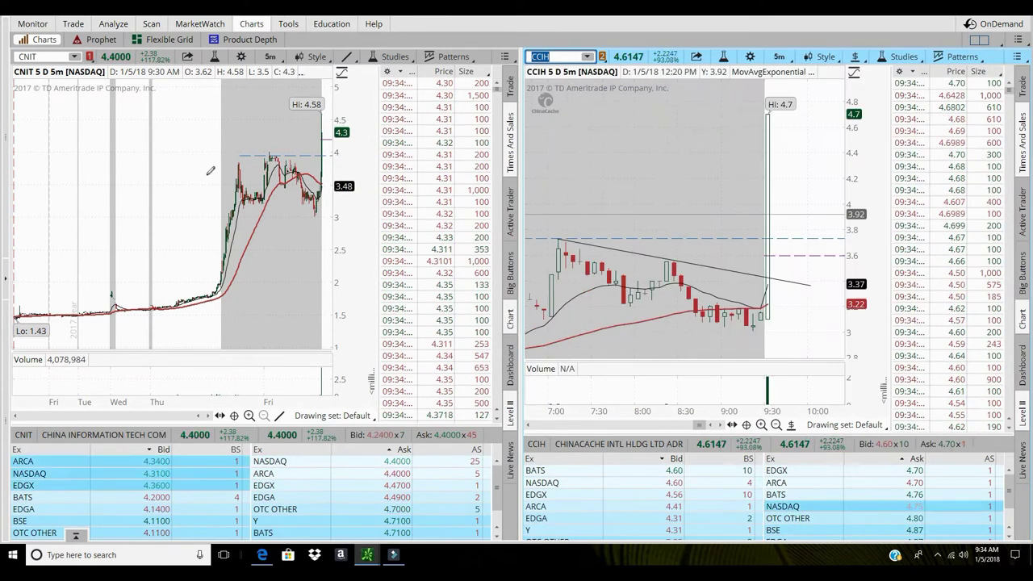
left_click_drag(230, 170, 332, 170)
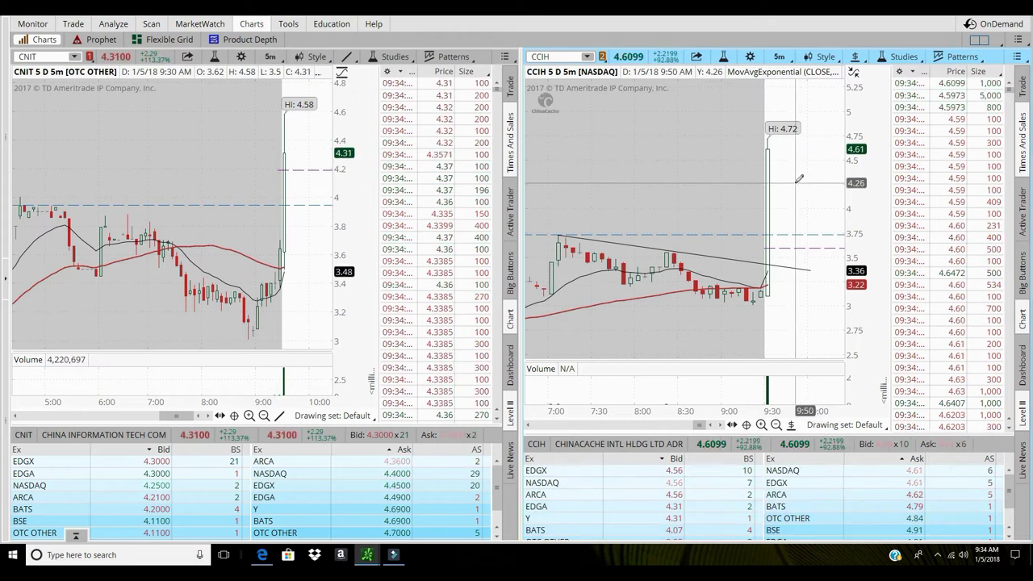
scroll(229, 204, "up", 3)
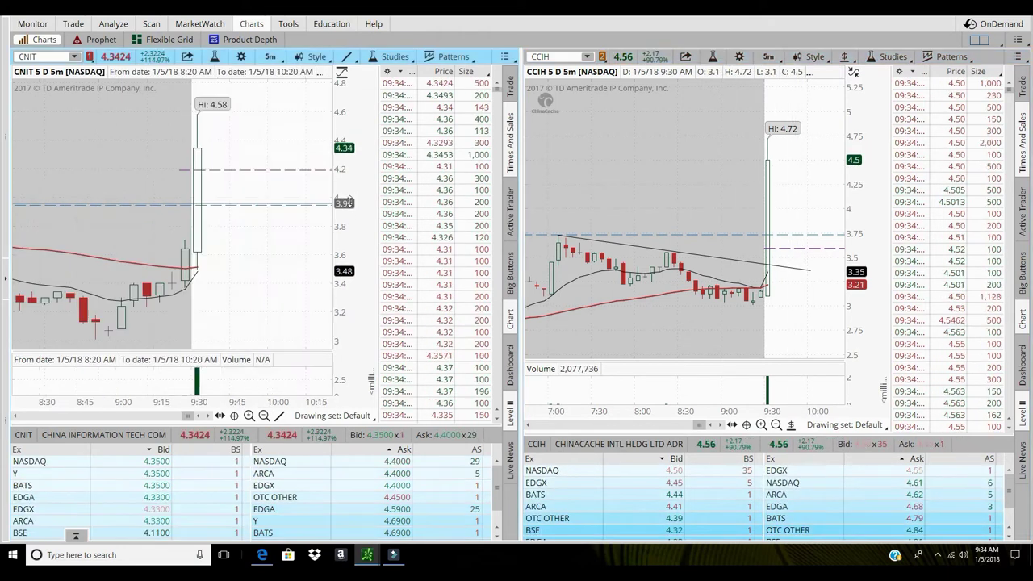
right_click(793, 241)
left_click(811, 242)
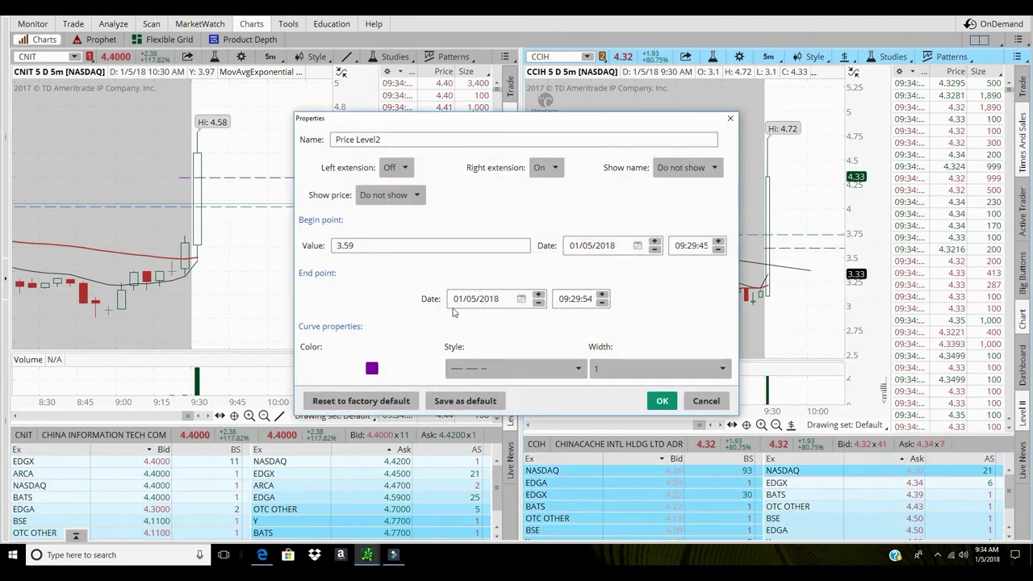
Step: Discard the first edit, then change CCIH's price-level Value from 3.59 to 4 and confirm
left_click(392, 244)
key("BackSpace")
key("BackSpace")
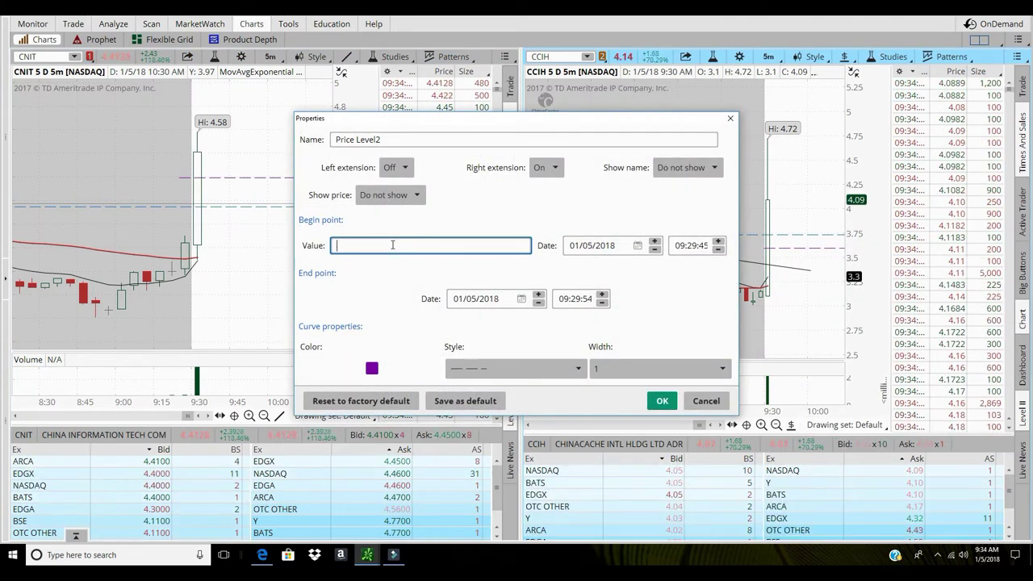
left_click(698, 406)
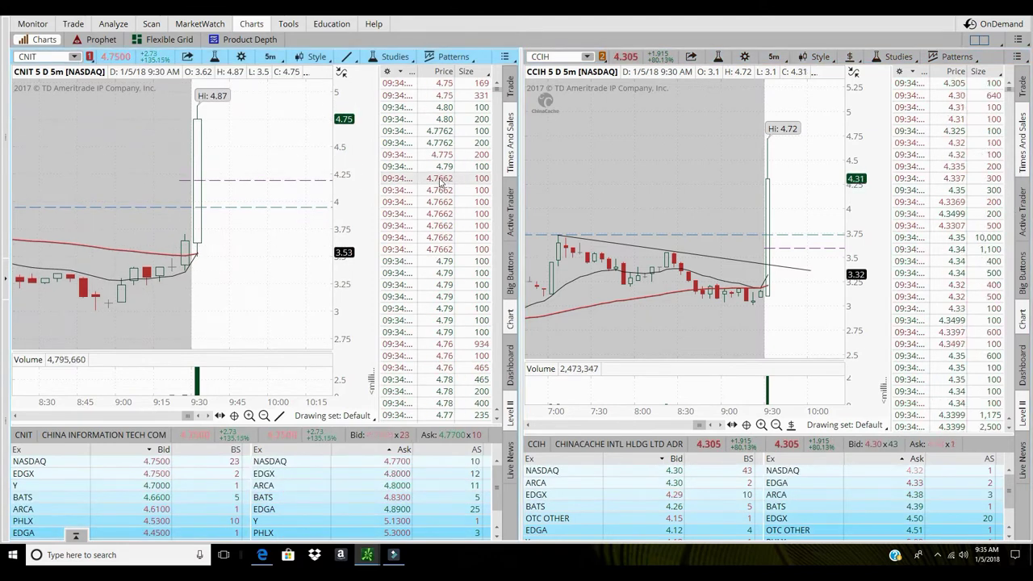
right_click(781, 244)
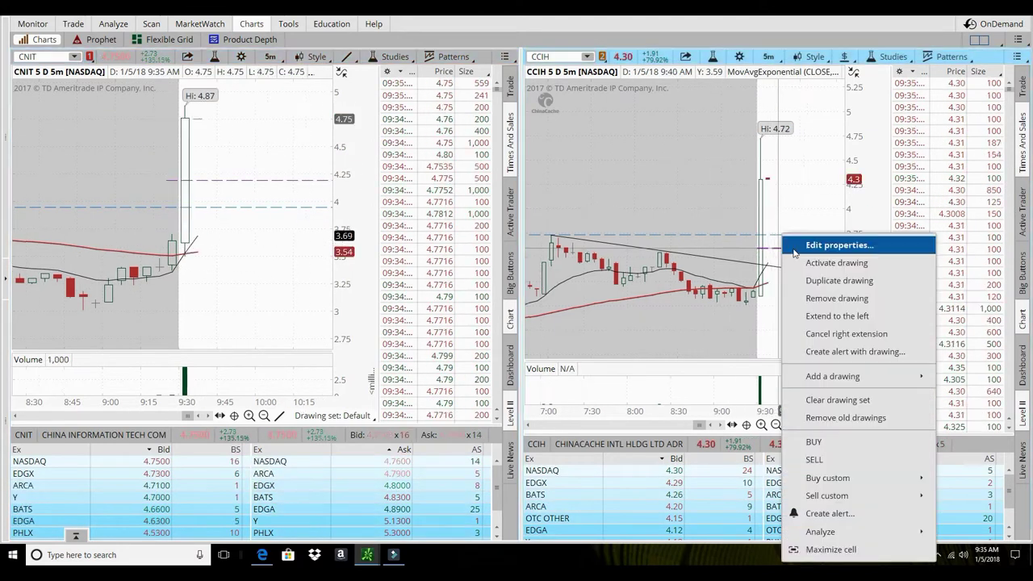
left_click(819, 253)
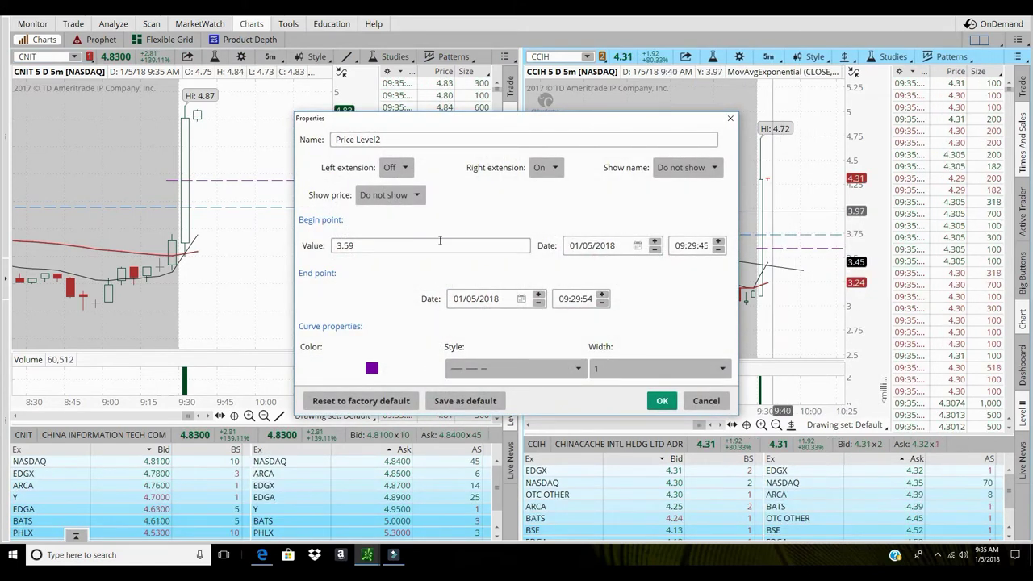
key("BackSpace")
key("BackSpace")
key("BackSpace")
key("BackSpace")
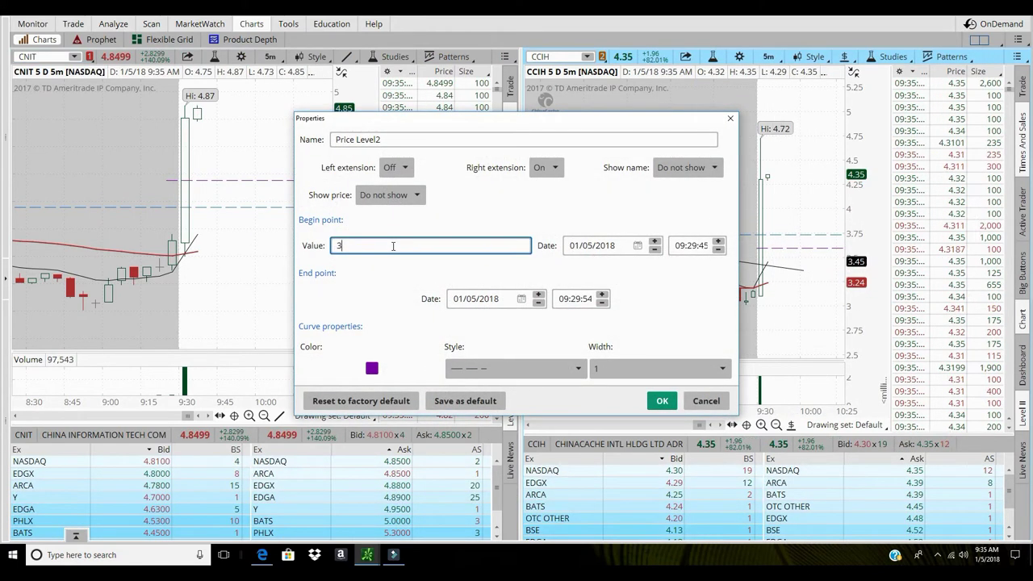
type("4")
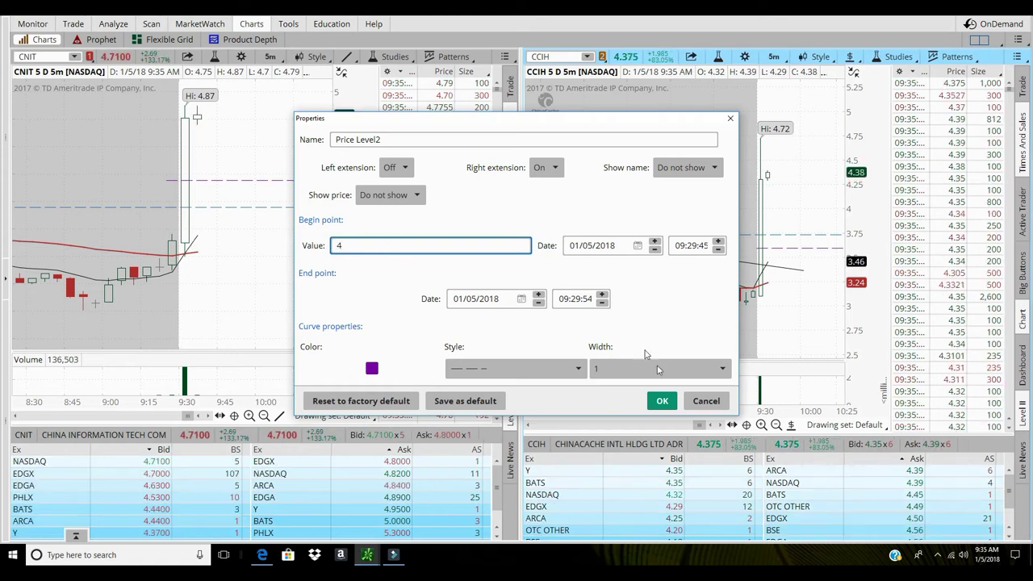
left_click(662, 400)
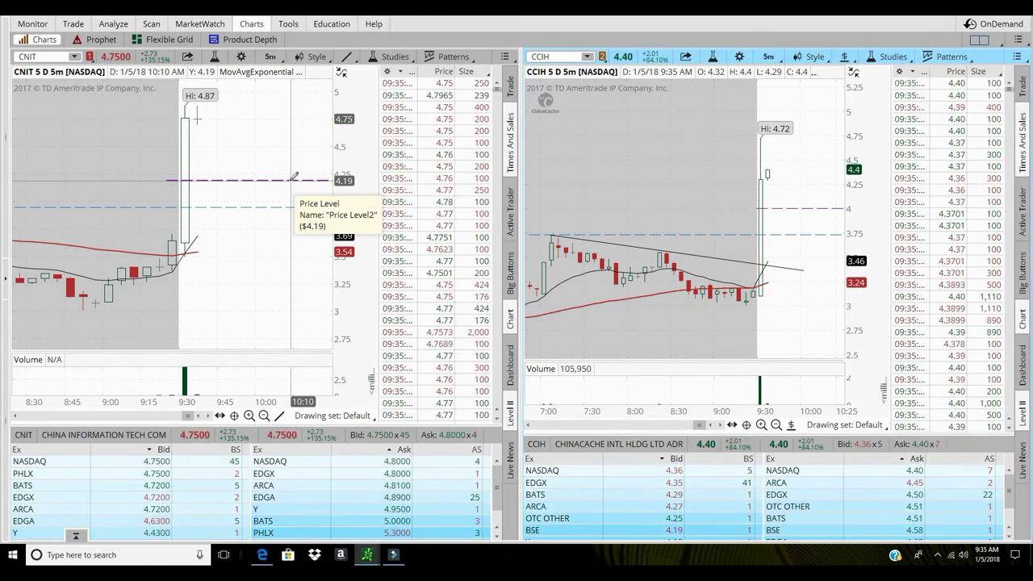
Step: Edit CNIT's price-level line Value from 4.19 to 4.50 and confirm
right_click(294, 176)
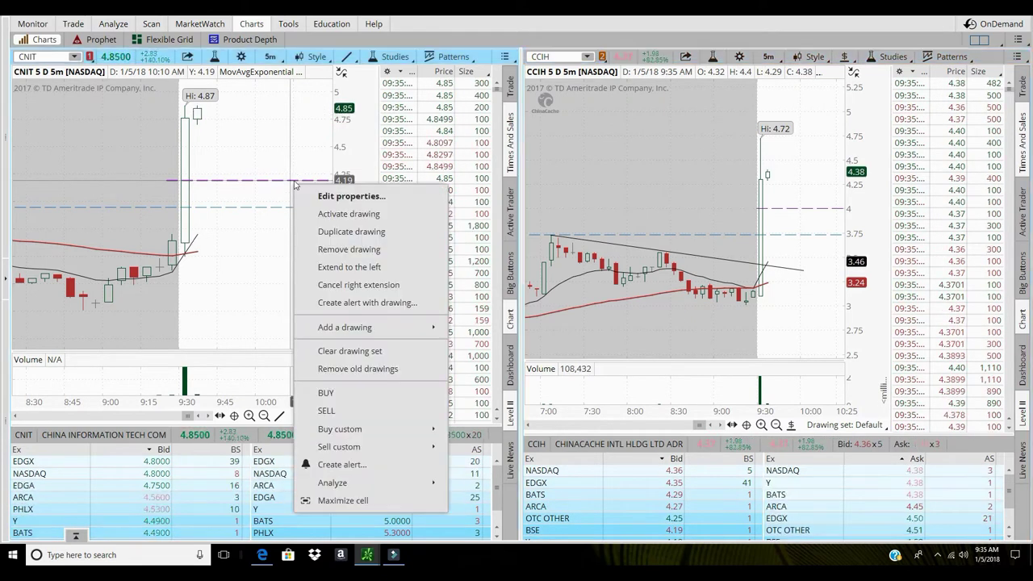
left_click(335, 187)
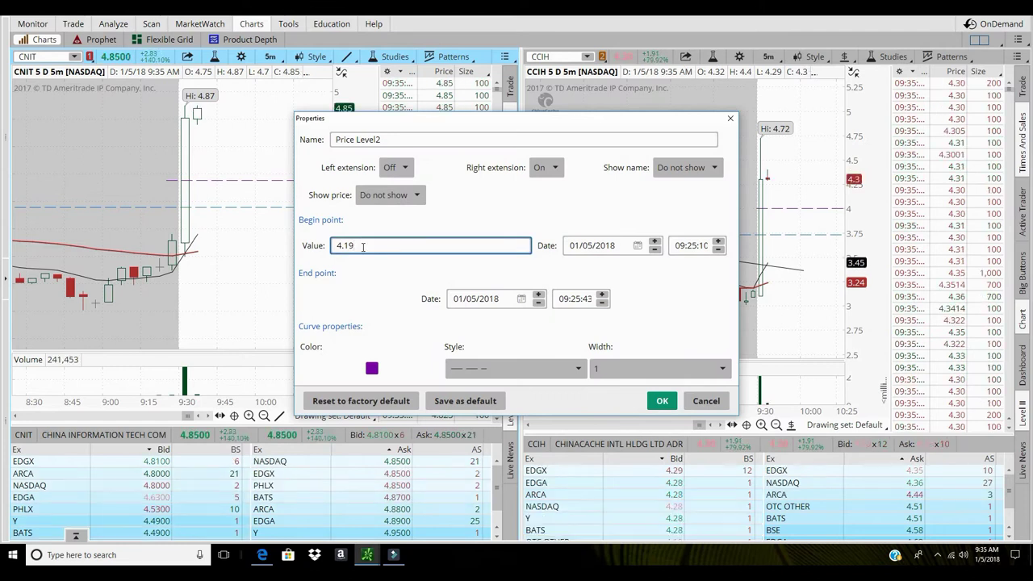
key("BackSpace")
key("BackSpace")
type("50")
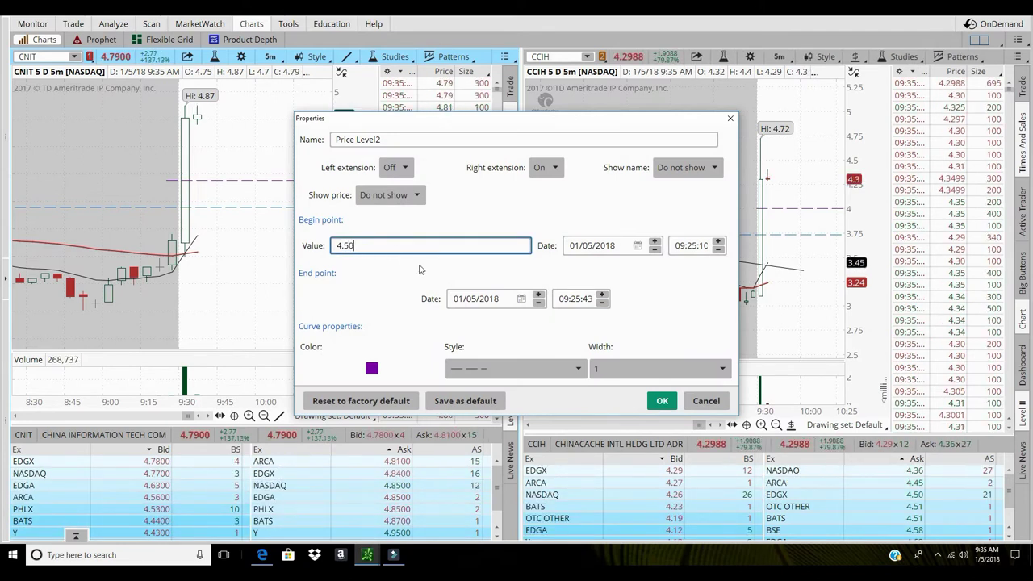
left_click(661, 402)
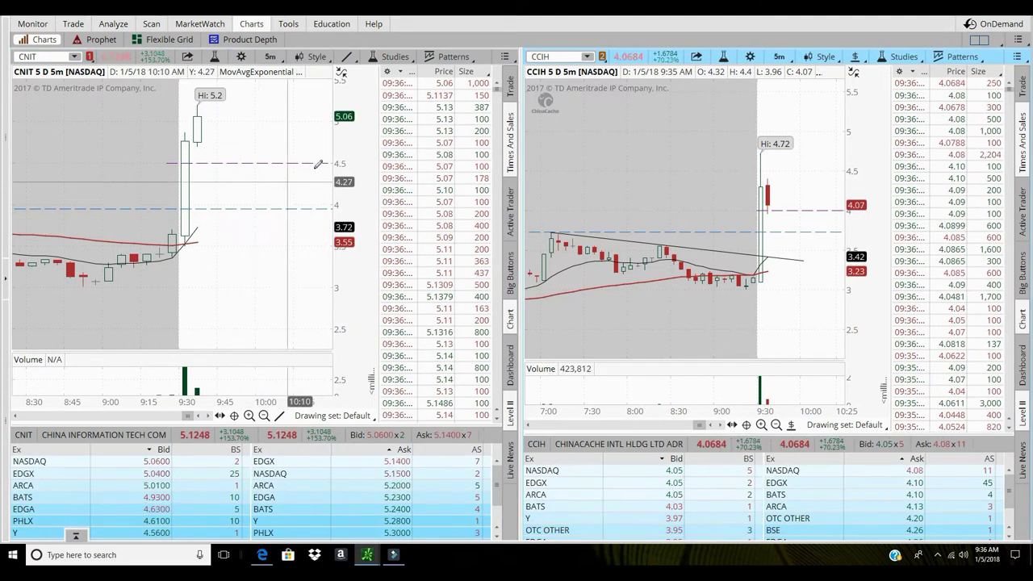
Step: After a cancelled attempt, change the Price Level2 line's Value from 4.5 to 4.80 and confirm
mouse_move(304, 160)
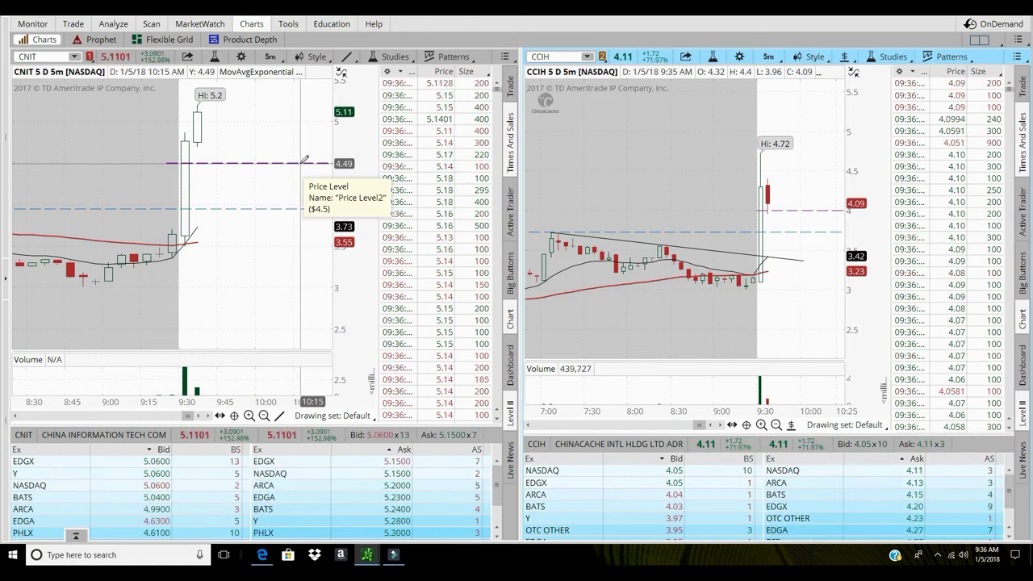
right_click(305, 160)
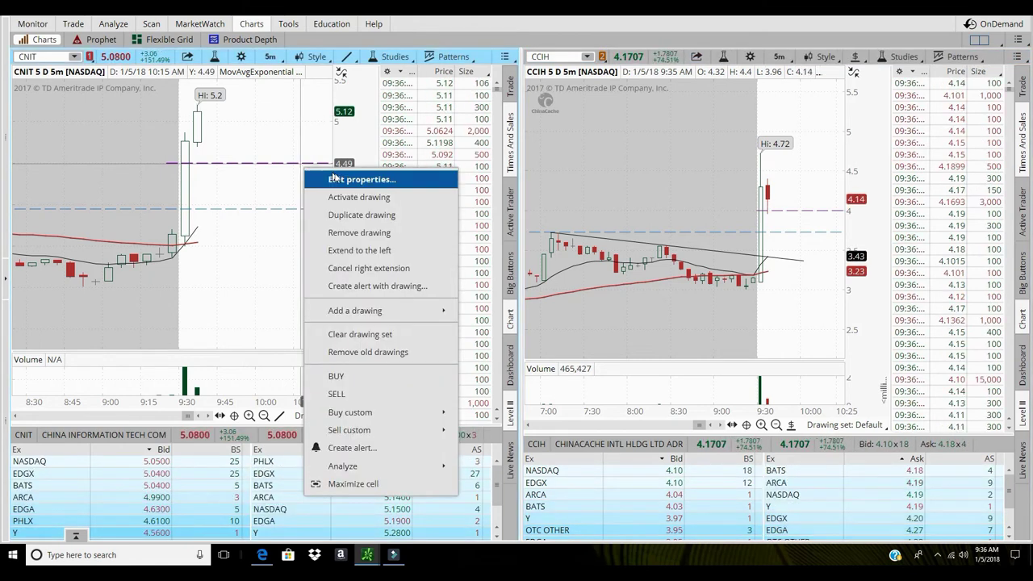
left_click(335, 169)
left_click(398, 244)
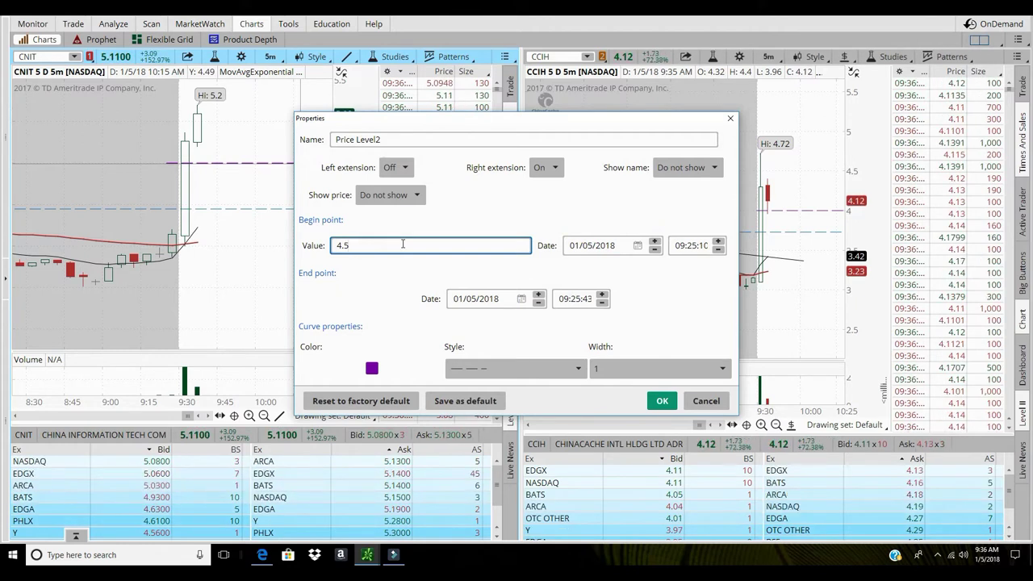
left_click(714, 399)
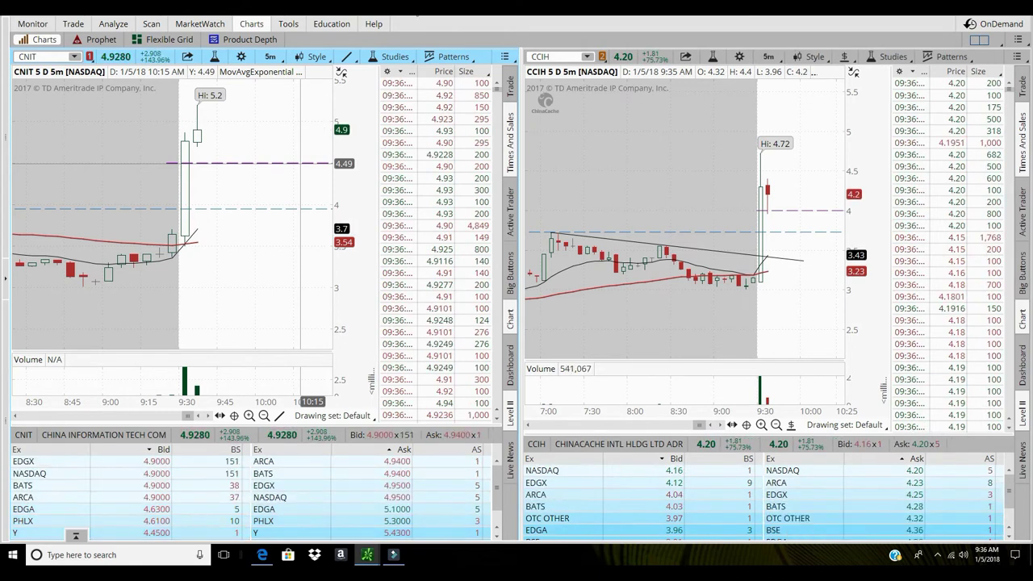
right_click(286, 160)
left_click(331, 181)
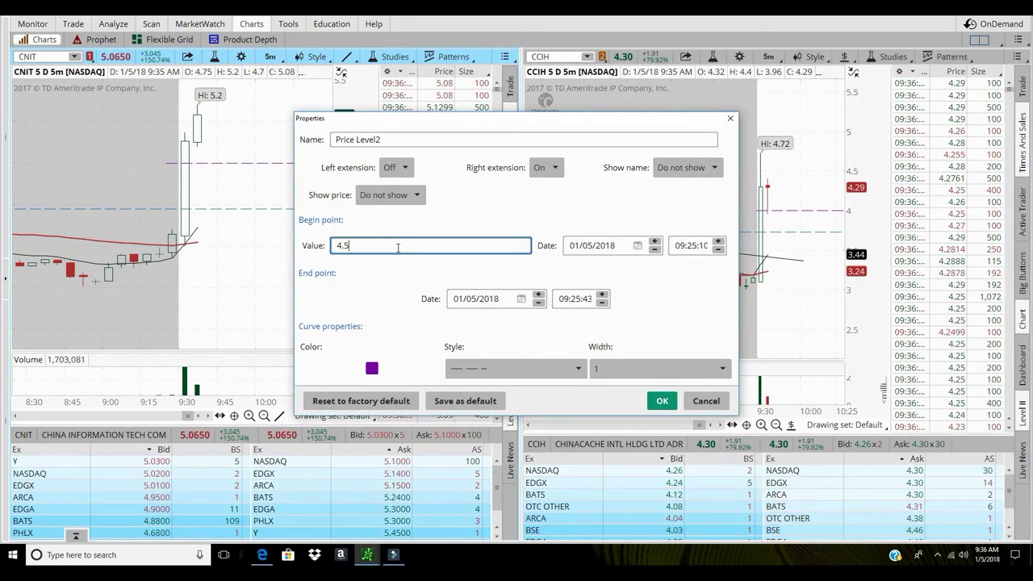
key("BackSpace")
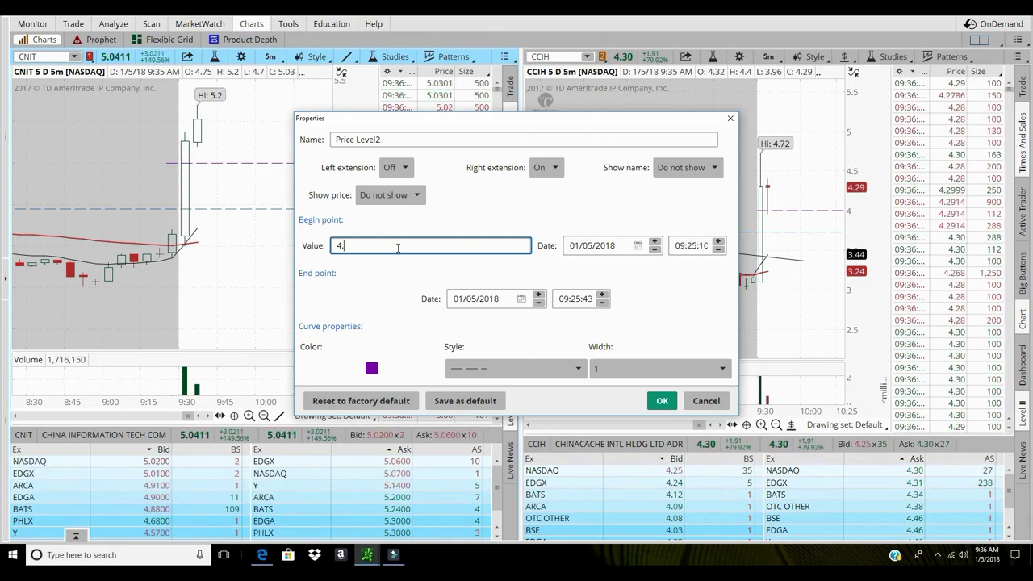
type("5.")
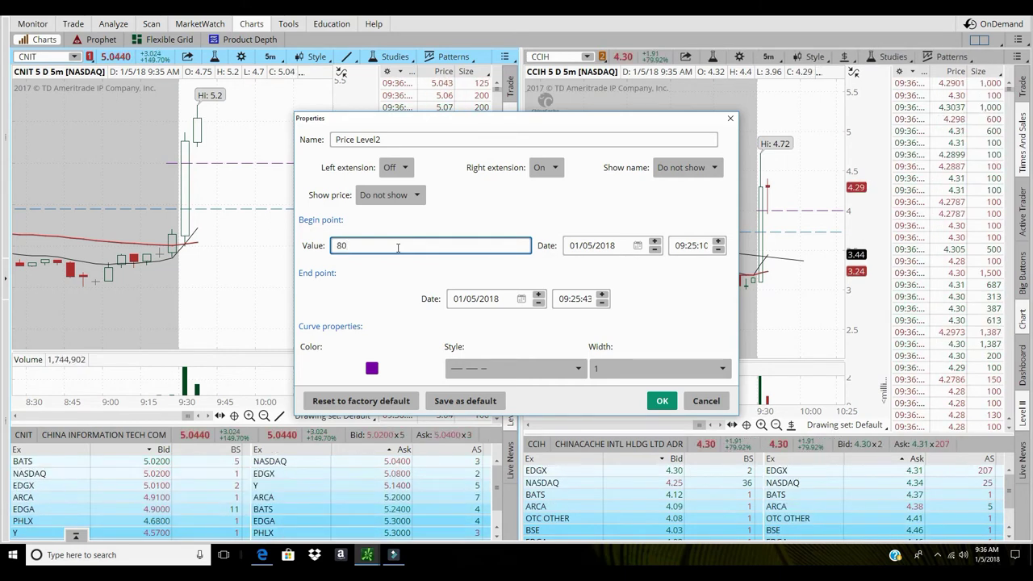
key("BackSpace")
key("BackSpace")
type("4")
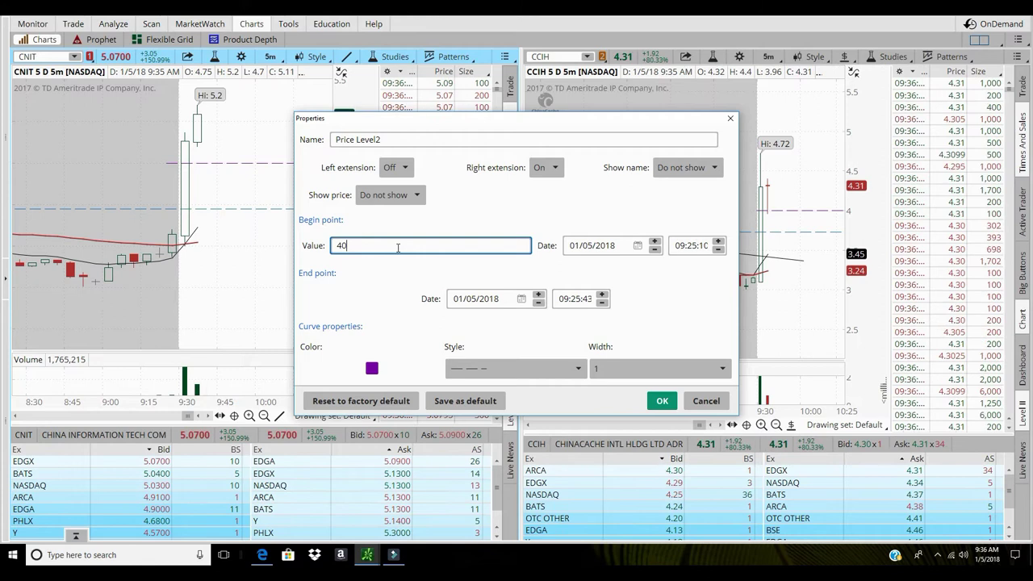
type(".80")
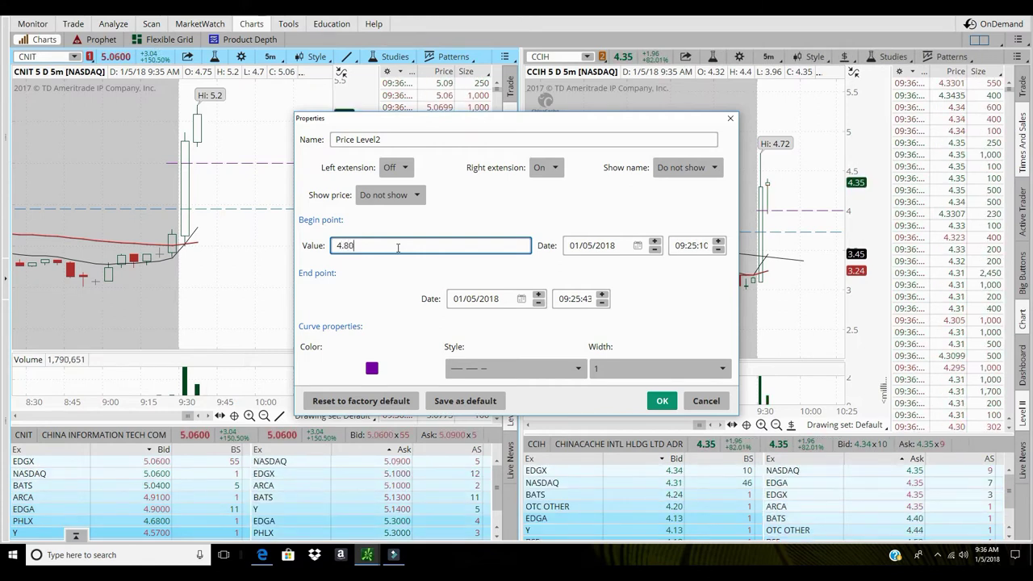
left_click(661, 400)
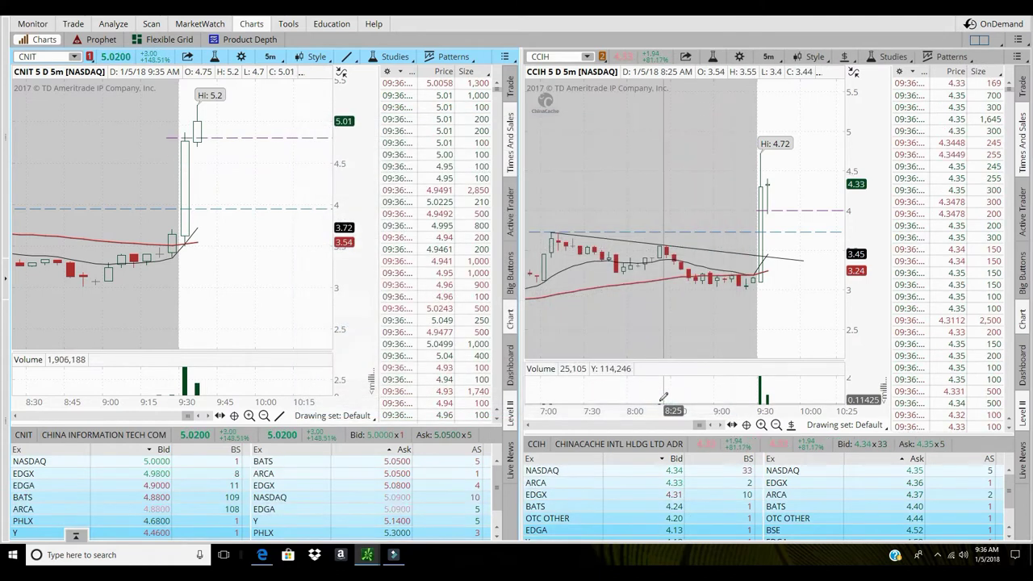
Step: Switch CNIT to 5 D 1m candles, zoom onto the latest spike, and compress the price scale slightly
left_click(267, 57)
left_click(284, 119)
scroll(298, 131, "up", 5)
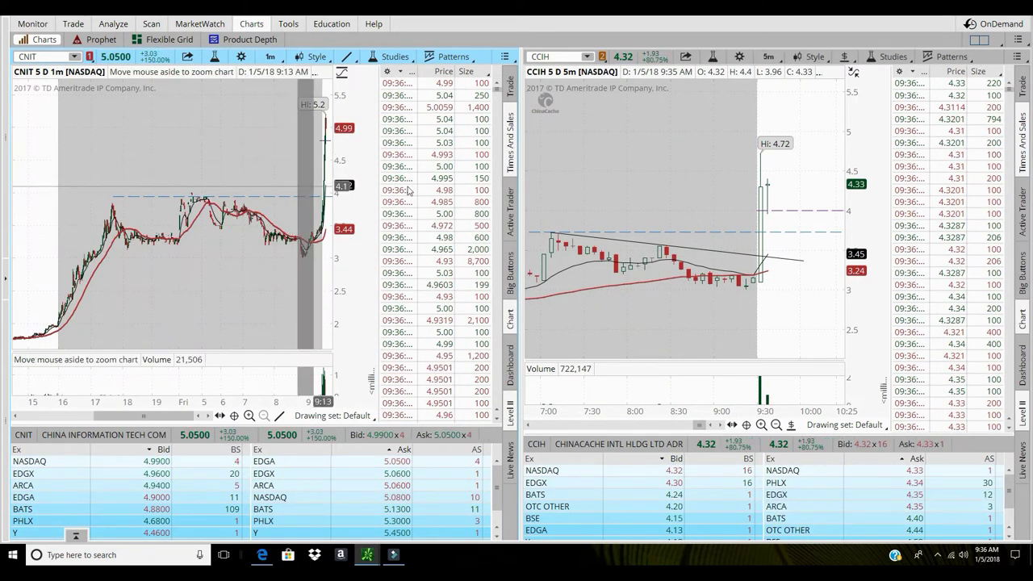
left_click_drag(349, 151, 350, 169)
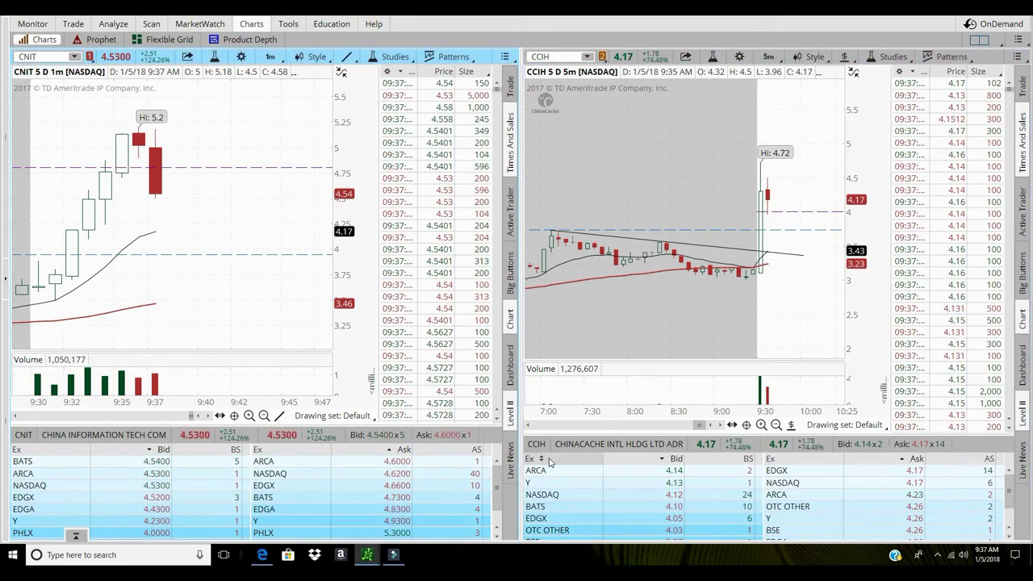
Step: Drag the divider between the CNIT chart and its Level II panel down to enlarge the chart
left_click_drag(401, 424, 369, 439)
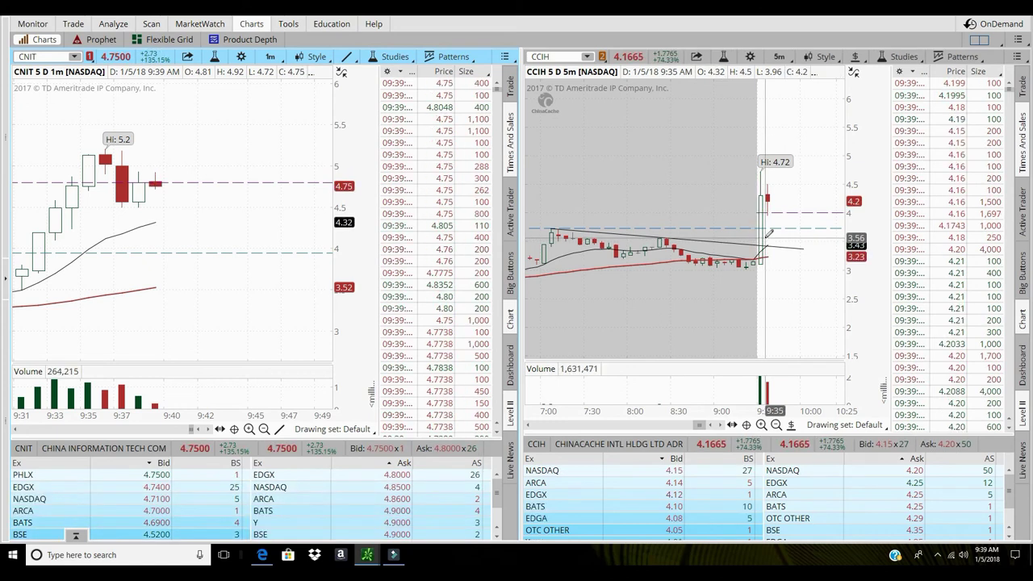
Step: Lift the CCIH blue dashed line to 3.73, then zoom CNIT out and back into its 9:00–9:46 move
left_click_drag(769, 227, 774, 216)
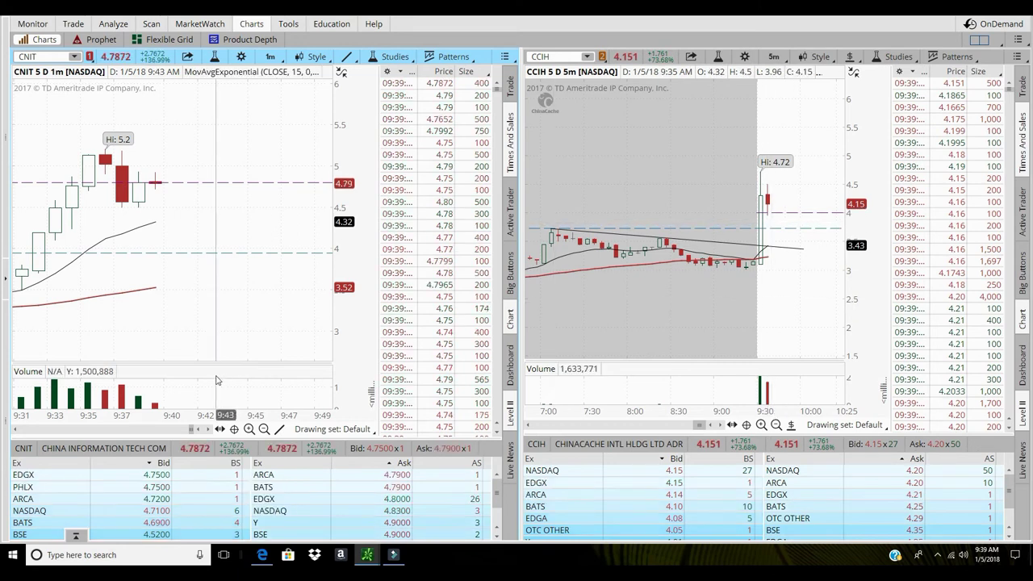
left_click(264, 429)
left_click(264, 429)
left_click(264, 429)
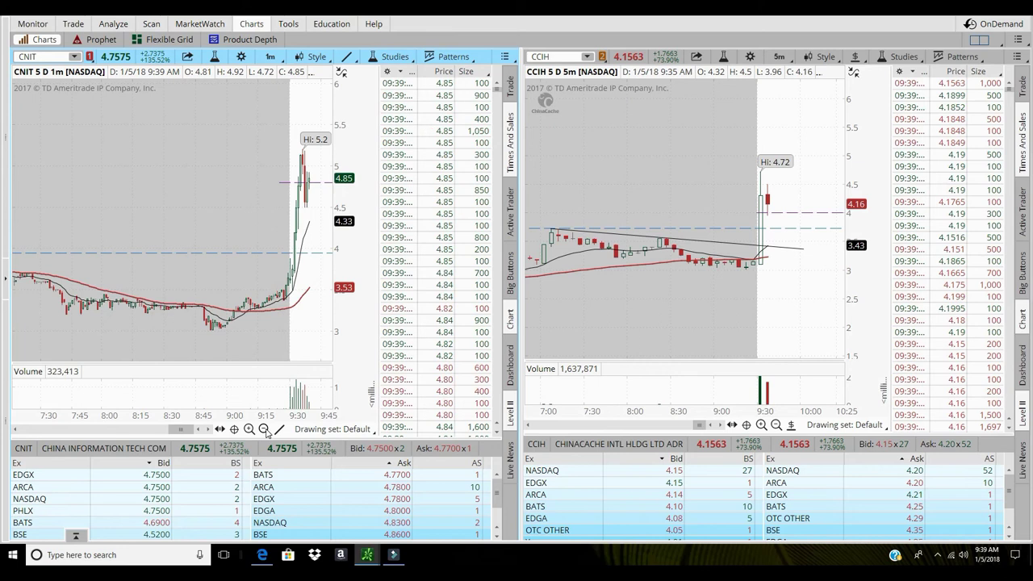
left_click(264, 429)
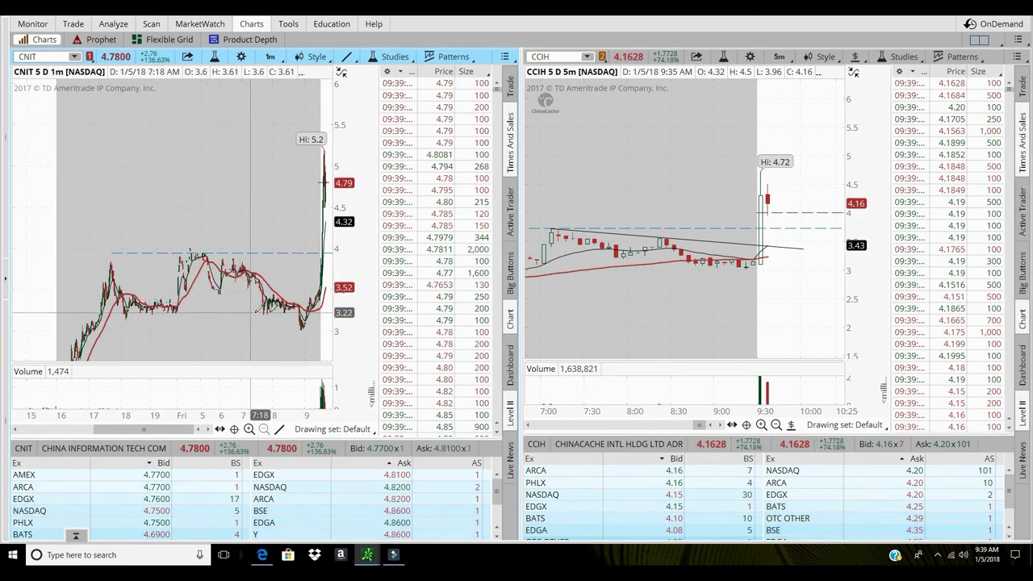
left_click_drag(251, 313, 331, 312)
left_click_drag(229, 312, 334, 312)
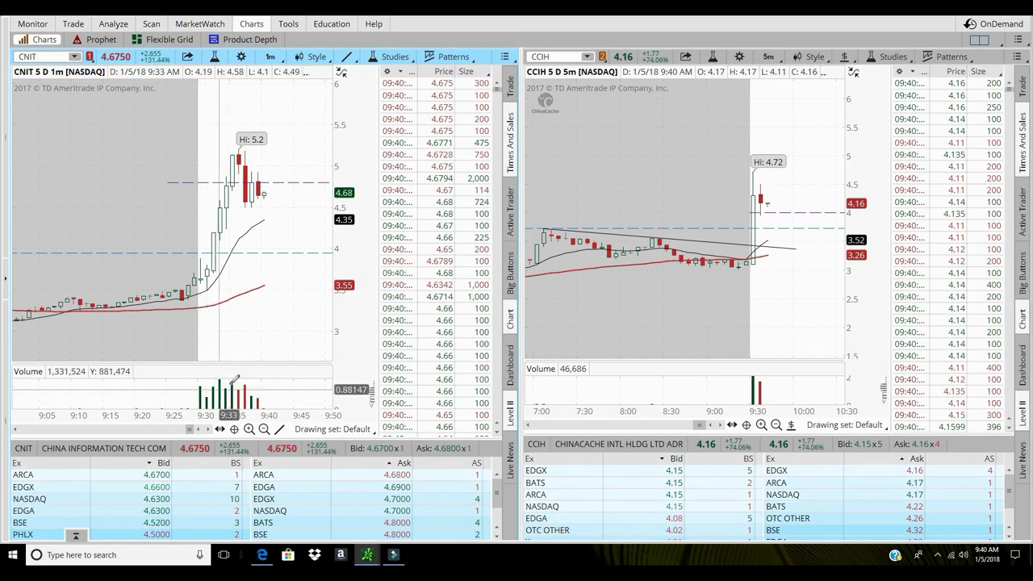
Step: Move CNIT's Price Level1 line up to 3.94 and tighten the CCIH price axis scaling
left_click_drag(247, 255, 248, 252)
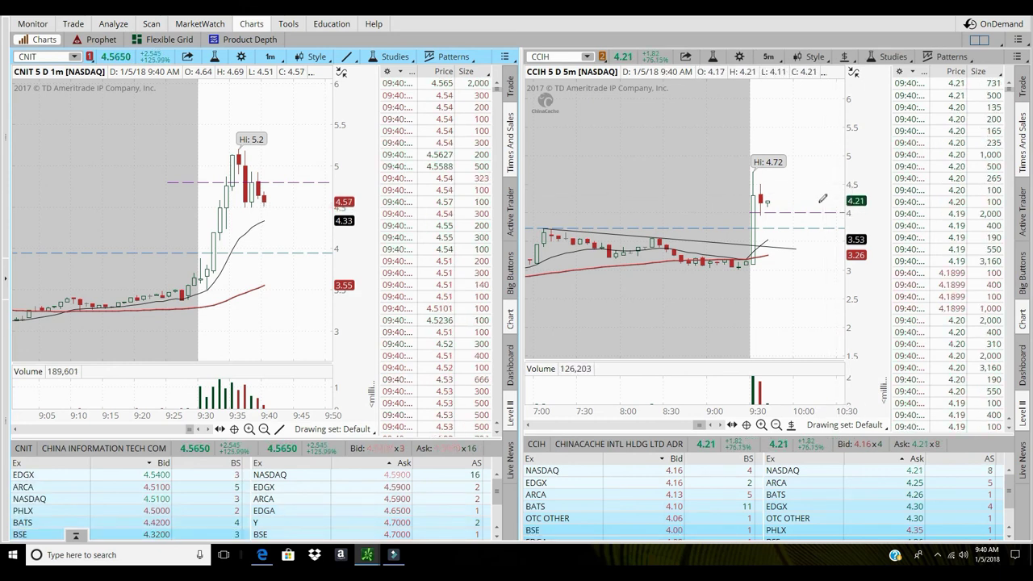
left_click_drag(861, 208, 872, 134)
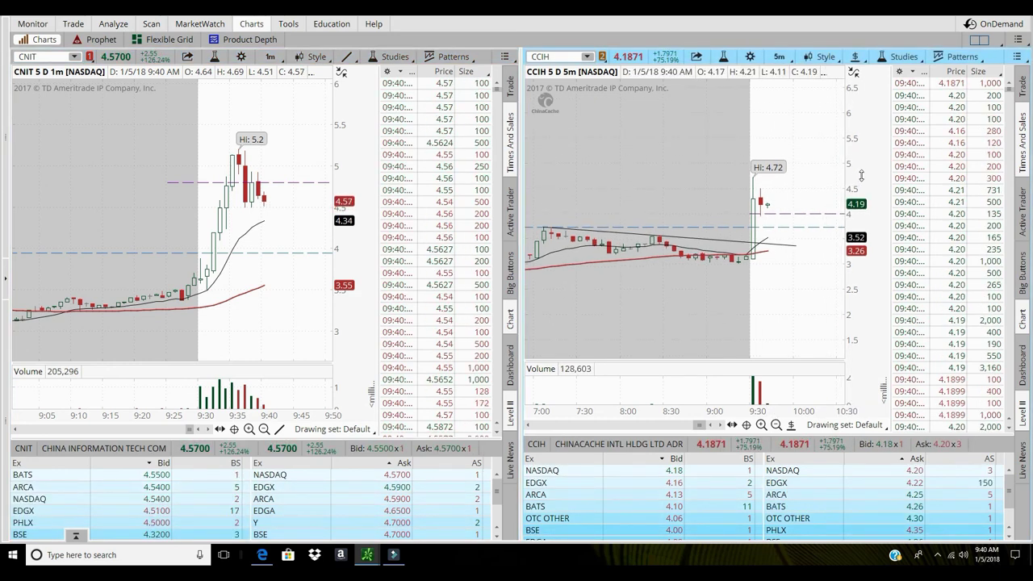
left_click_drag(861, 176, 864, 164)
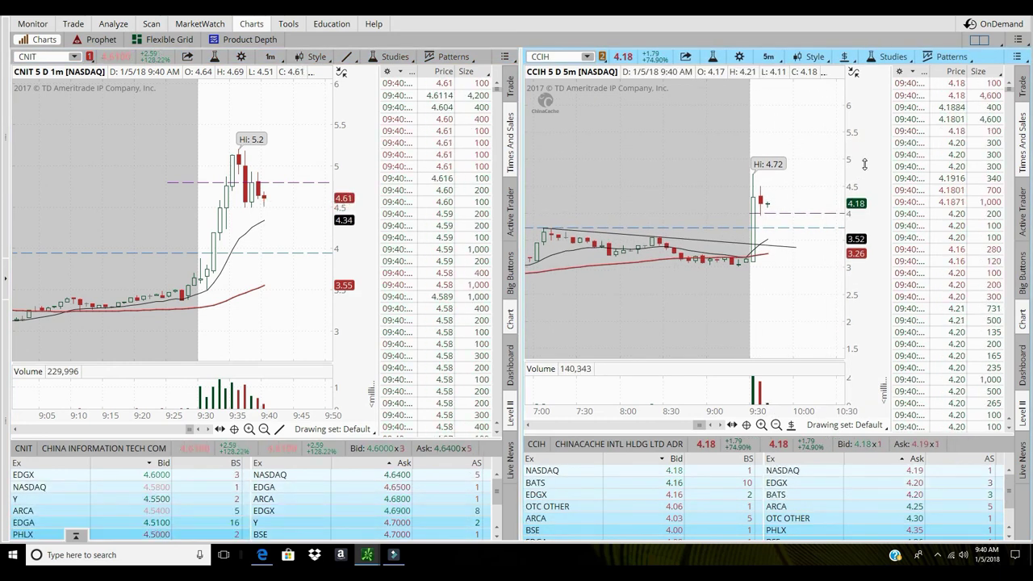